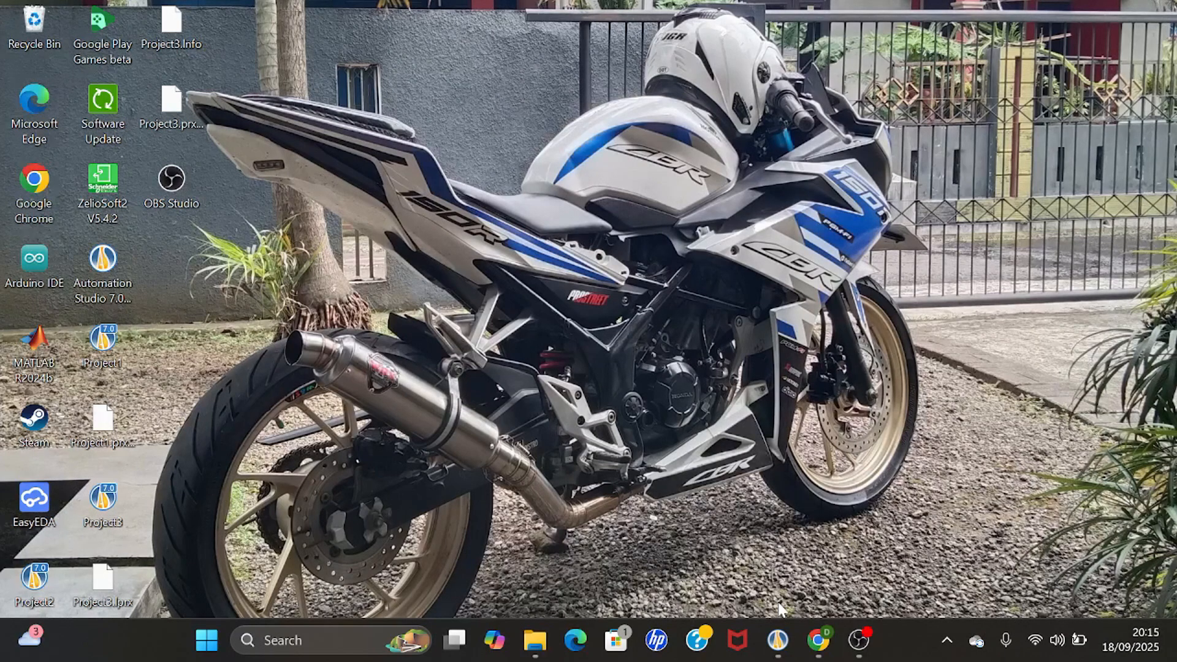
Switch to Automation Studio and bring ladder L1_1 and the E1_1 input card of Project3's Diagram1 into view.
click(770, 638)
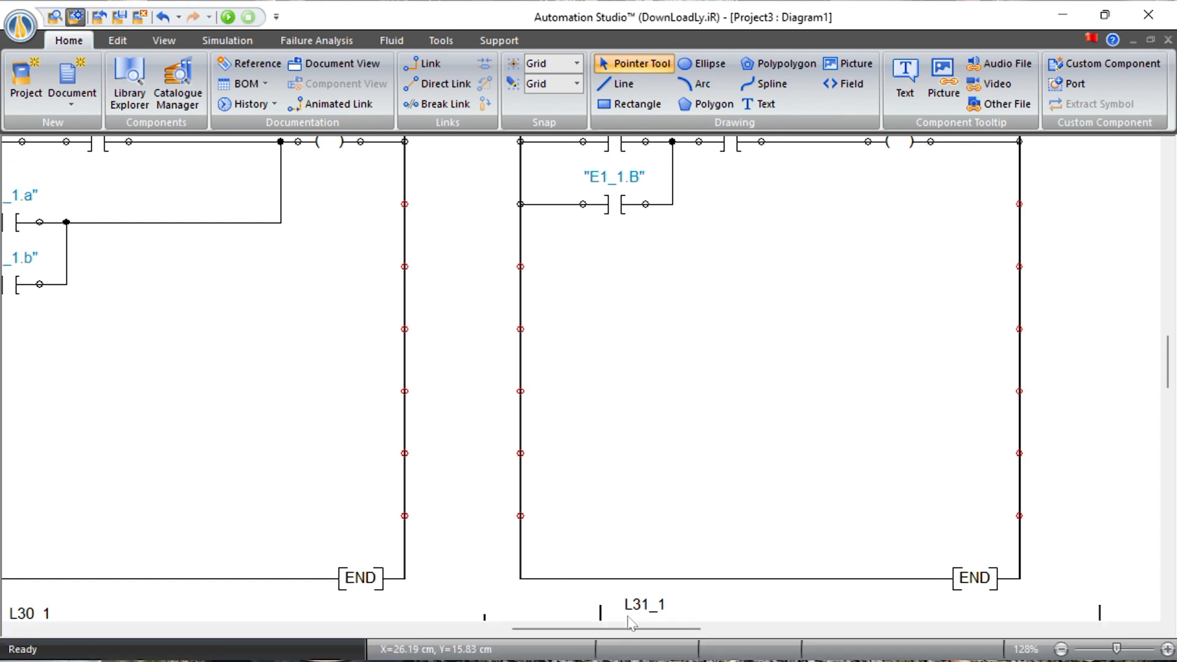
scroll(619, 632, left, 5)
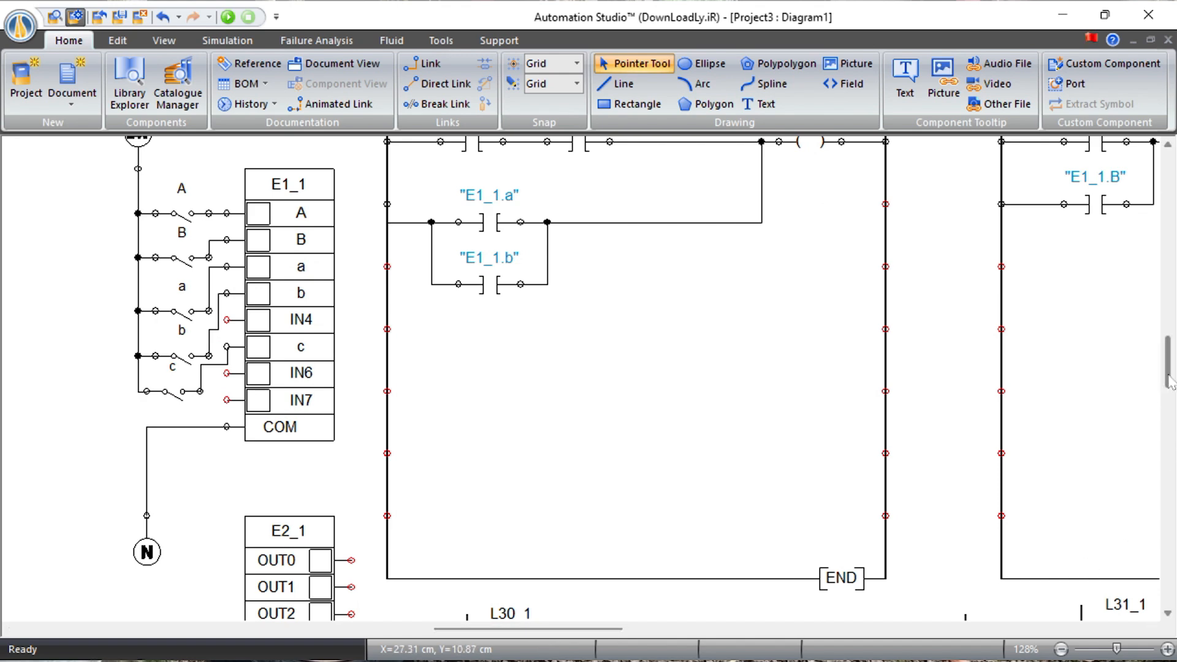
mouse_move(1171, 383)
mouse_down()
mouse_move(1171, 355)
mouse_move(1170, 377)
mouse_up()
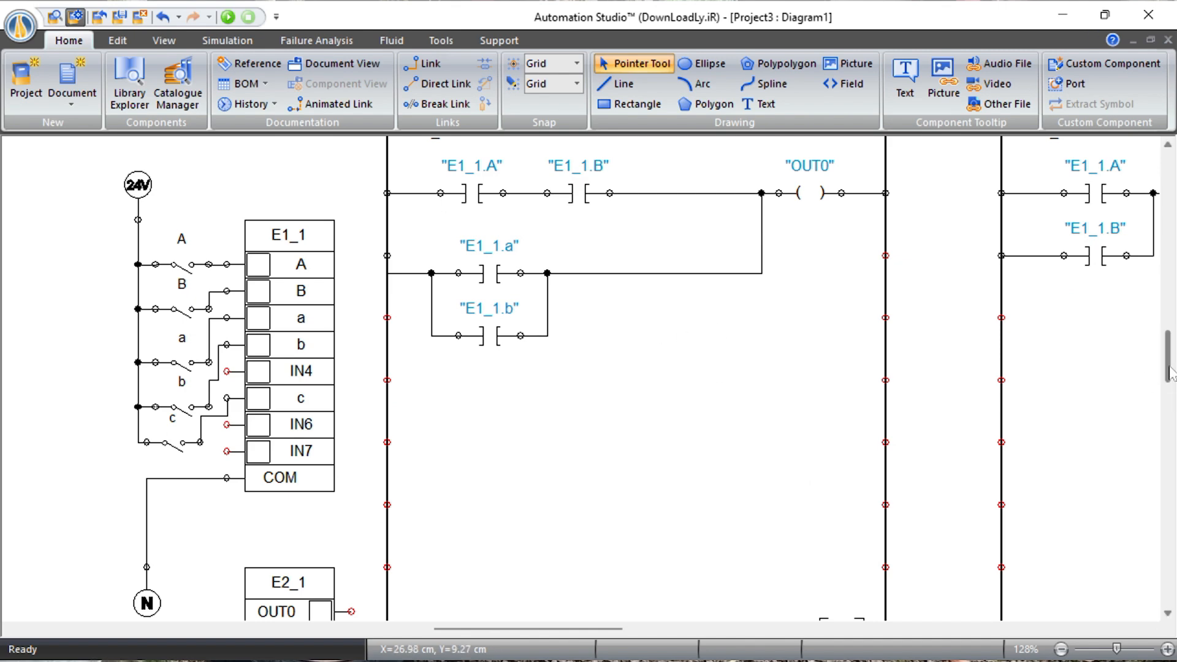
drag(1171, 374, 1171, 360)
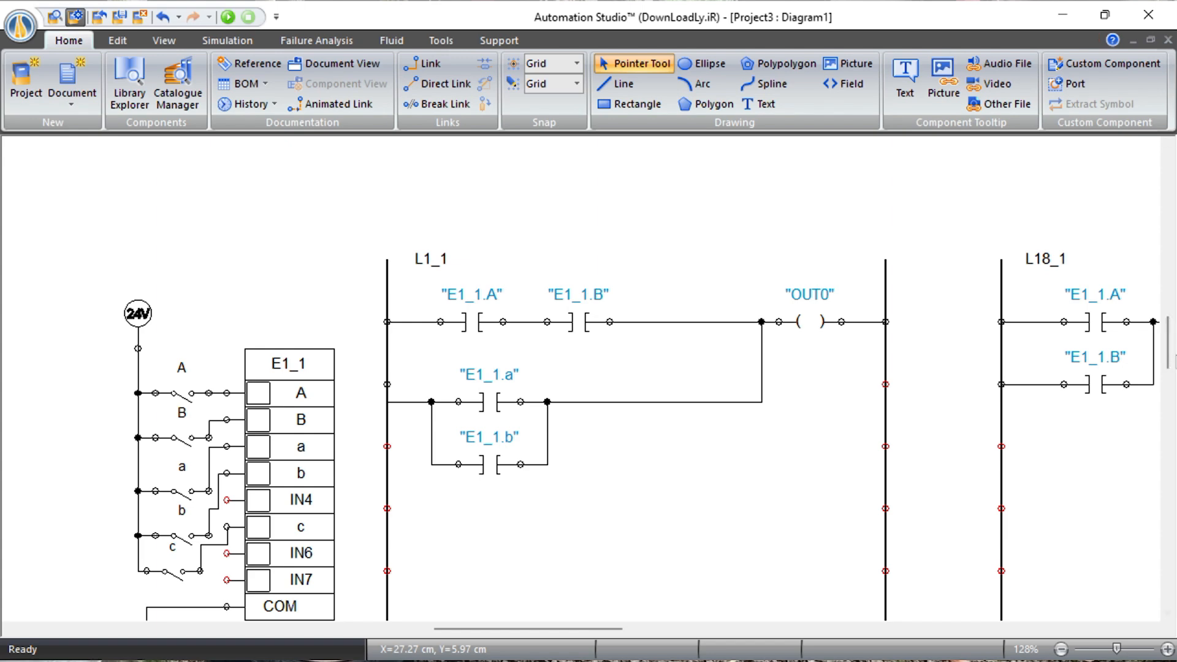
drag(1169, 358, 1169, 363)
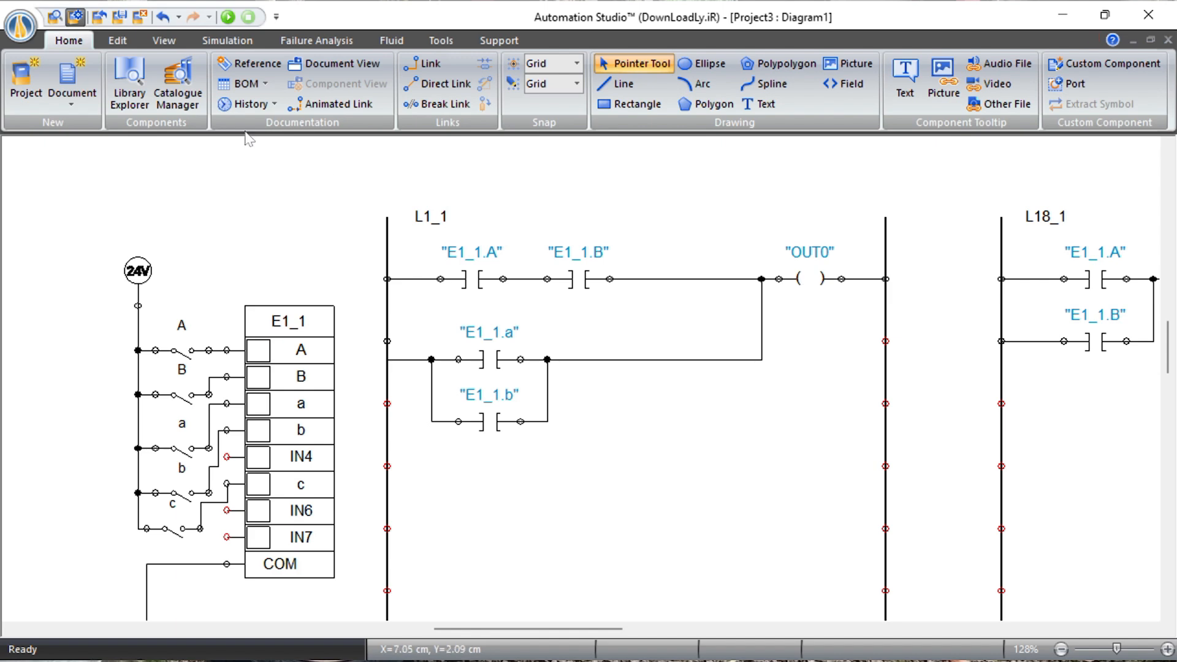
Browse the ladder component categories in the Library Explorer and close it again.
click(141, 77)
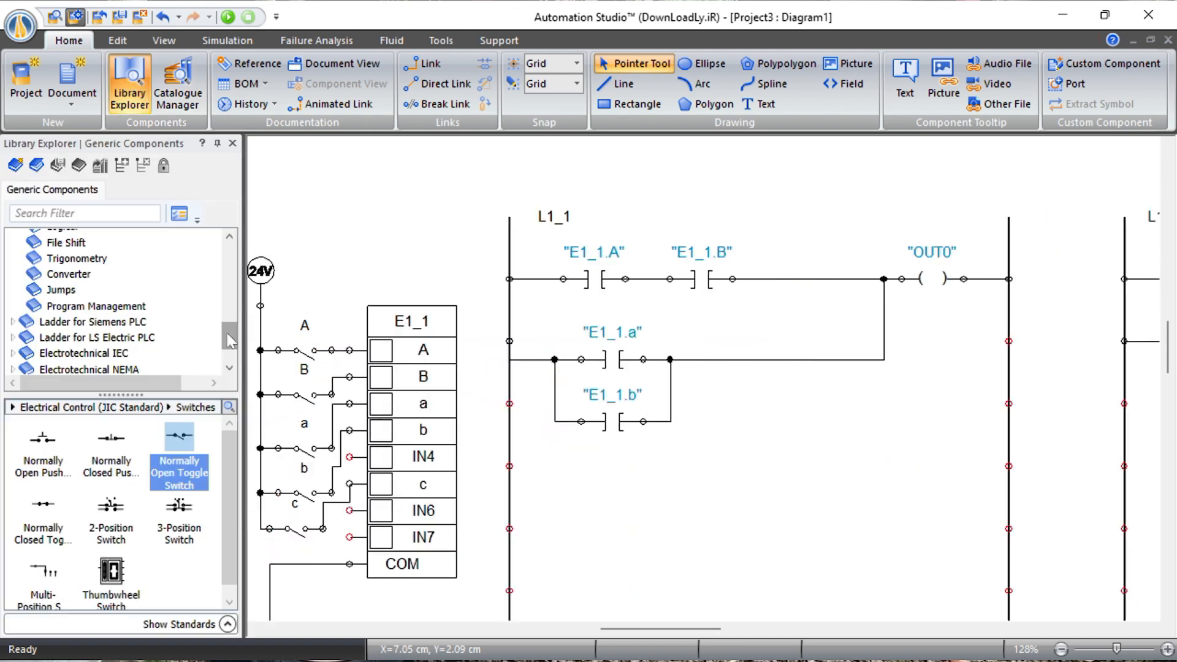
mouse_move(229, 341)
mouse_down()
mouse_move(236, 260)
mouse_move(226, 334)
mouse_up()
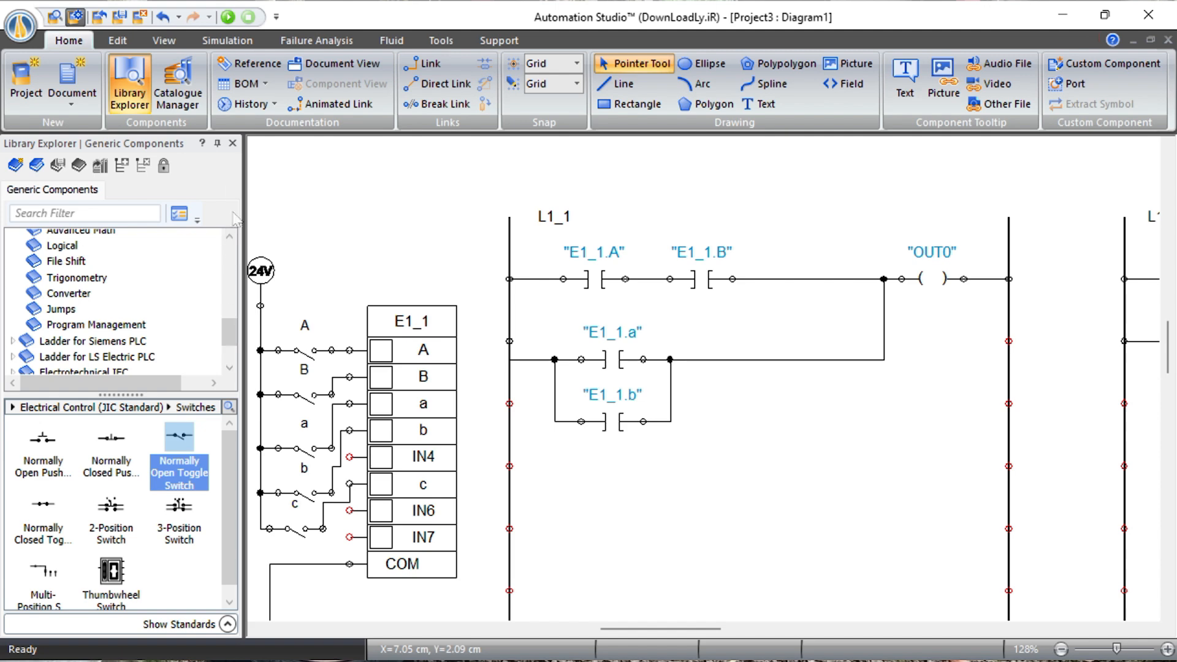
click(232, 144)
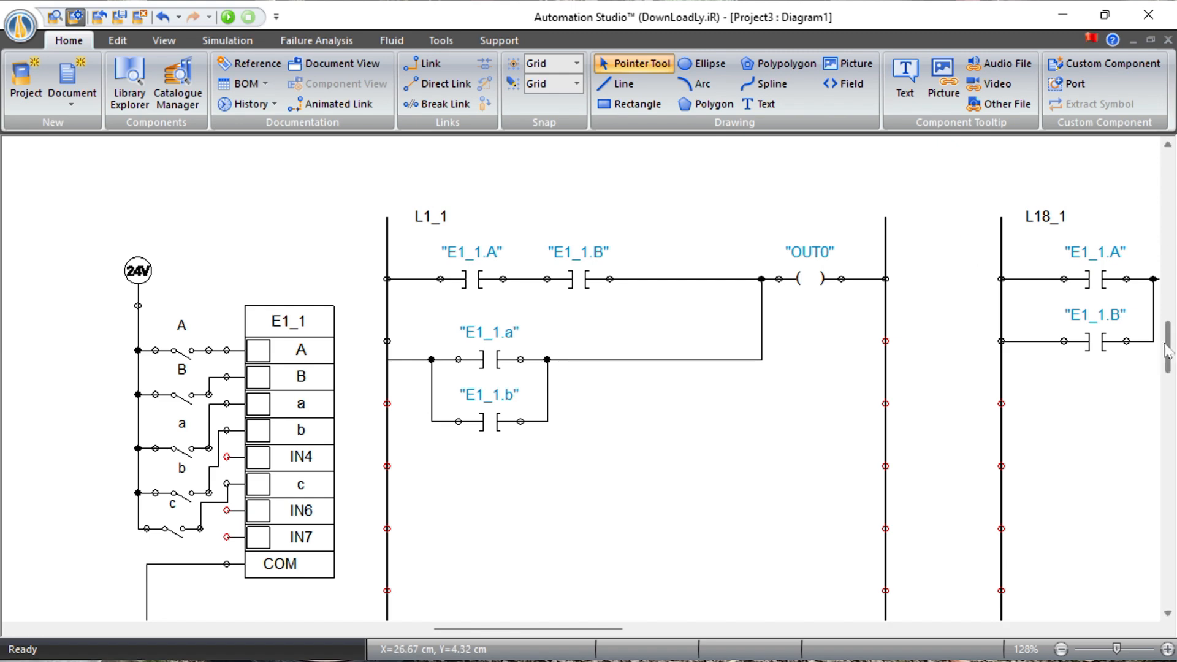
Start a normal simulation of the diagram and dismiss the message notification.
drag(1172, 351, 1172, 359)
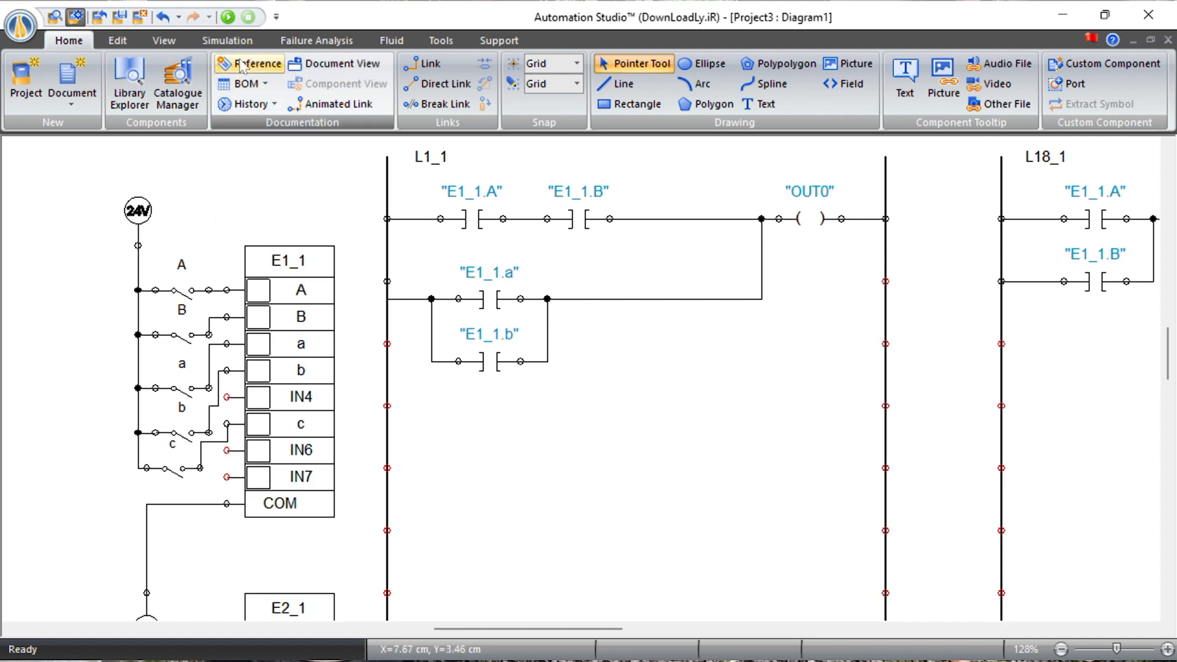
click(244, 39)
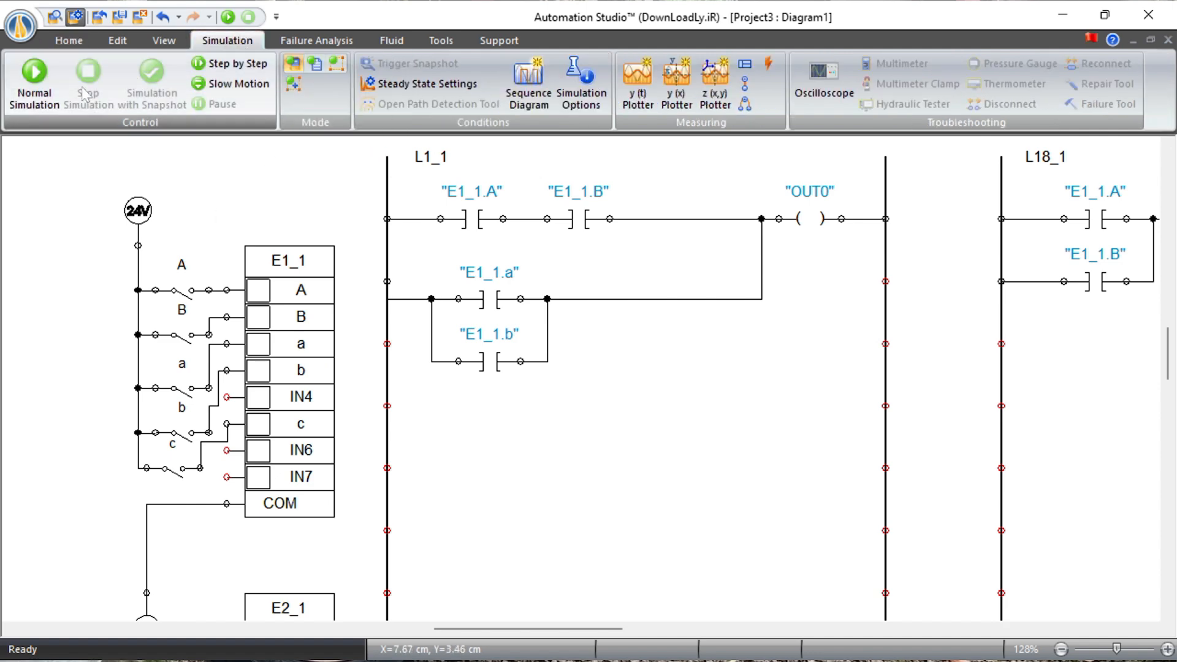
click(34, 77)
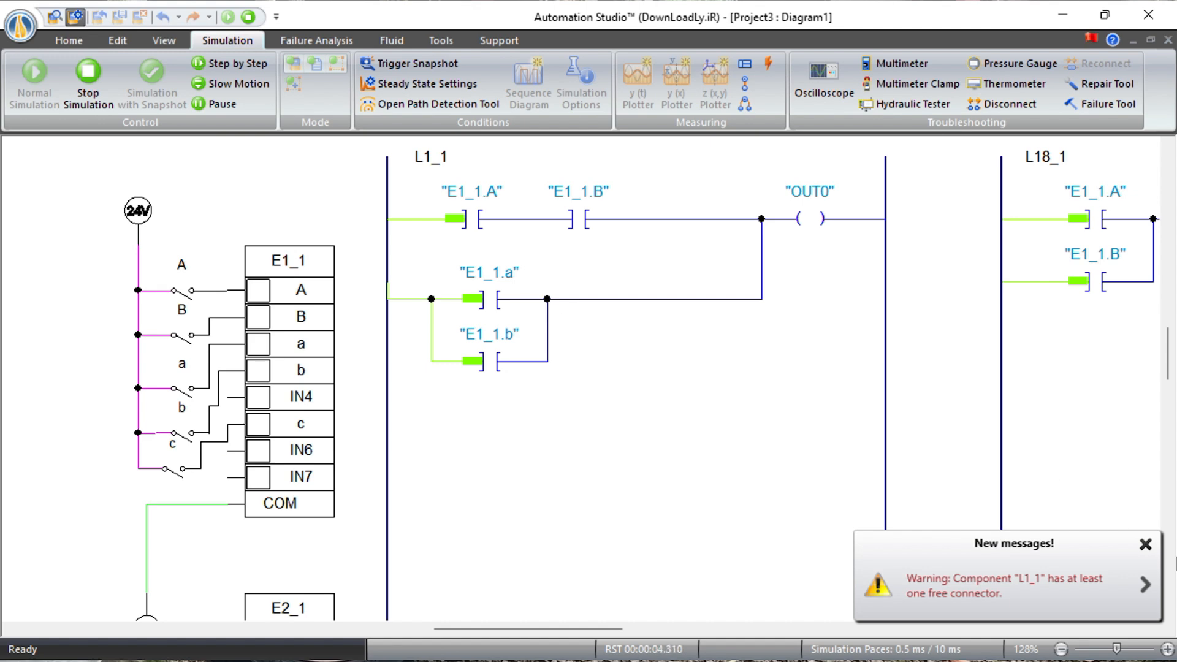
click(1145, 544)
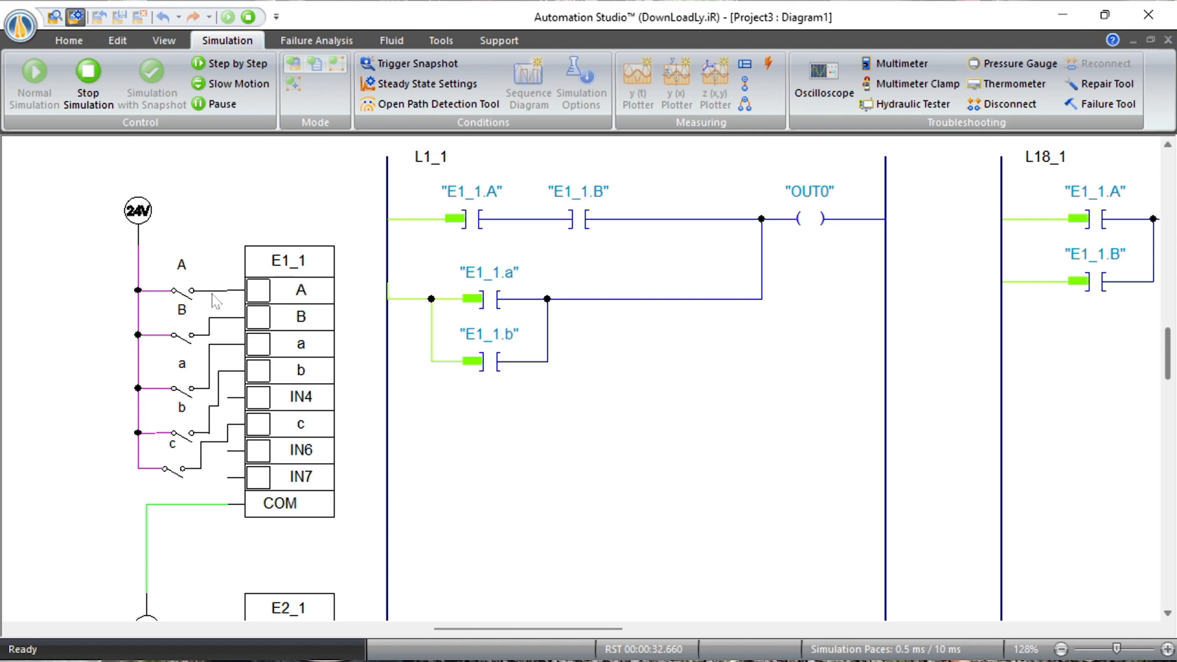
Test the series contacts of ladder L1_1 by closing switch A alone, switch B alone, and both together.
click(192, 304)
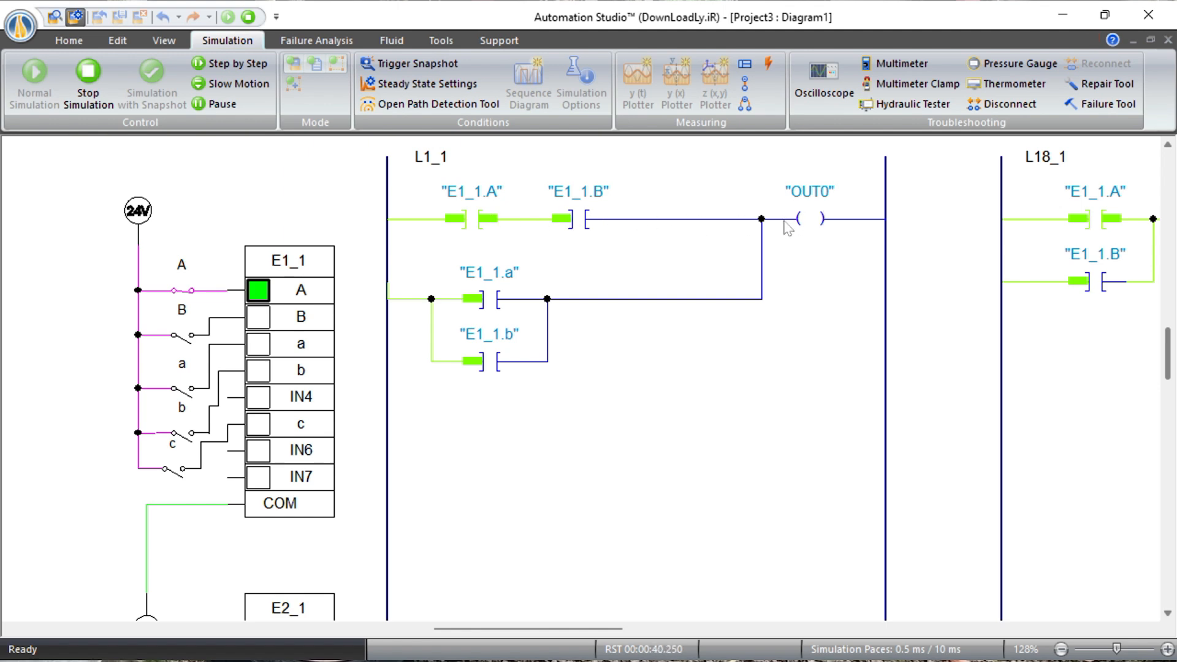
scroll(1051, 399, down, 3)
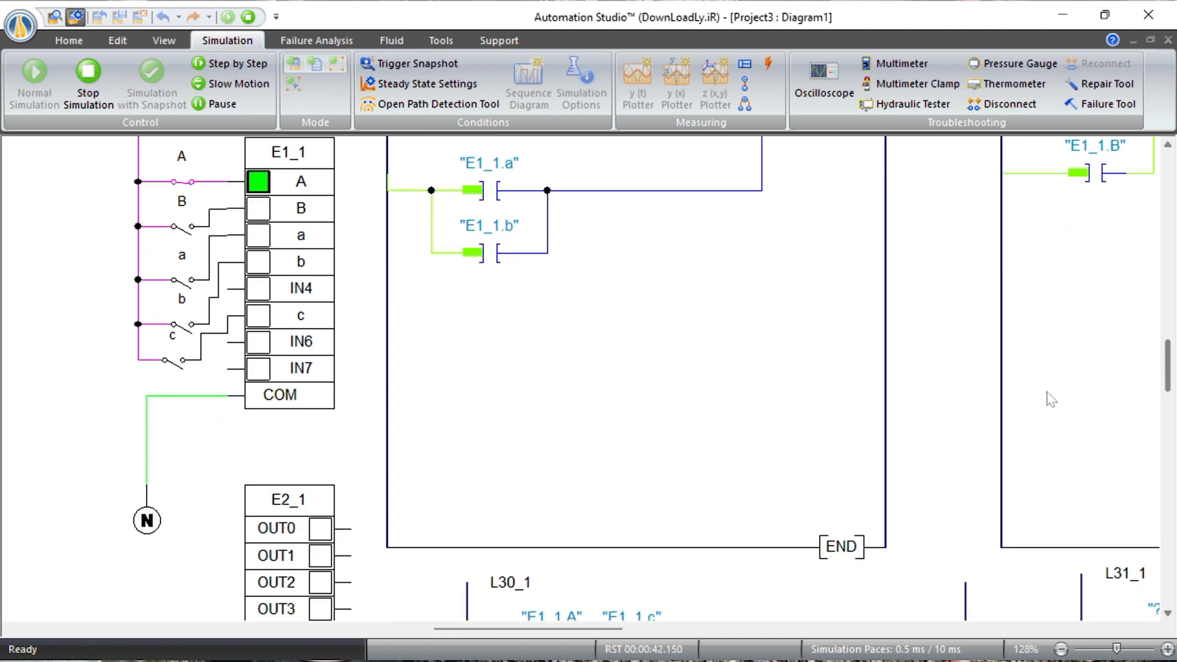
scroll(1051, 399, up, 3)
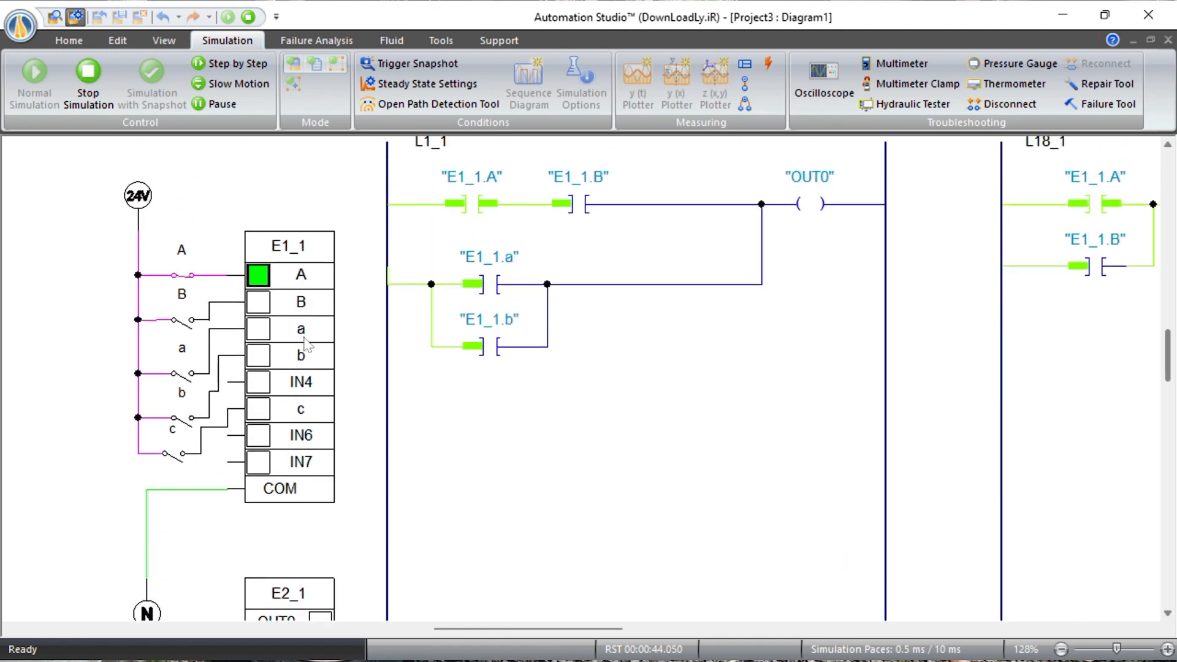
click(187, 292)
click(191, 325)
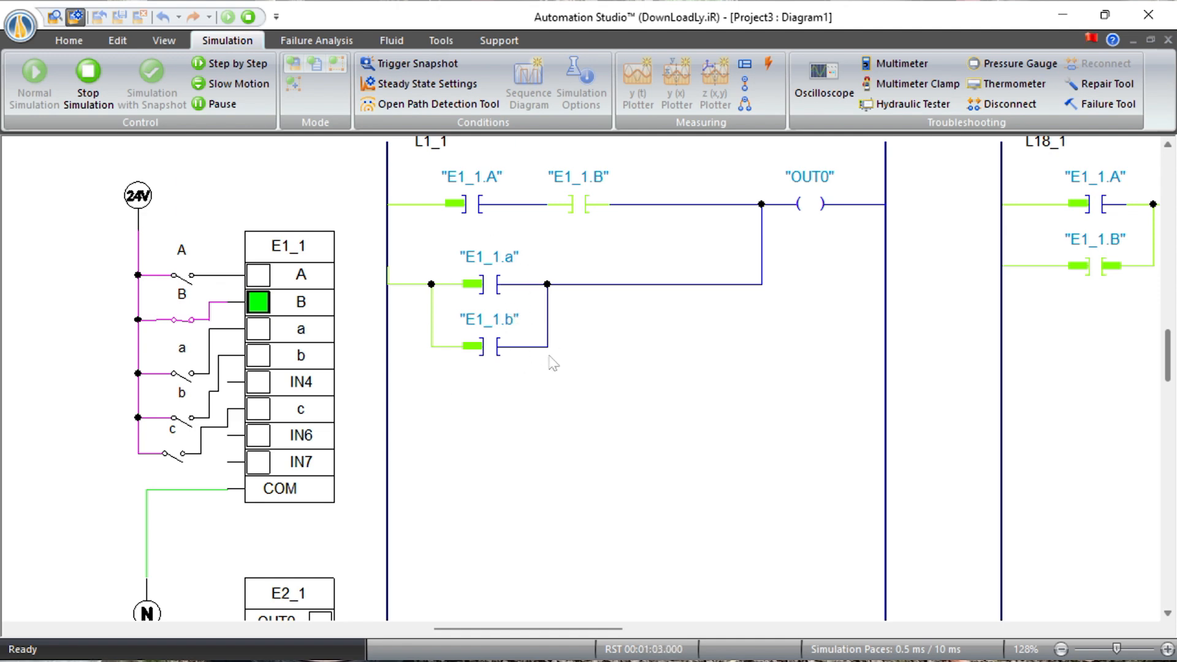
click(189, 289)
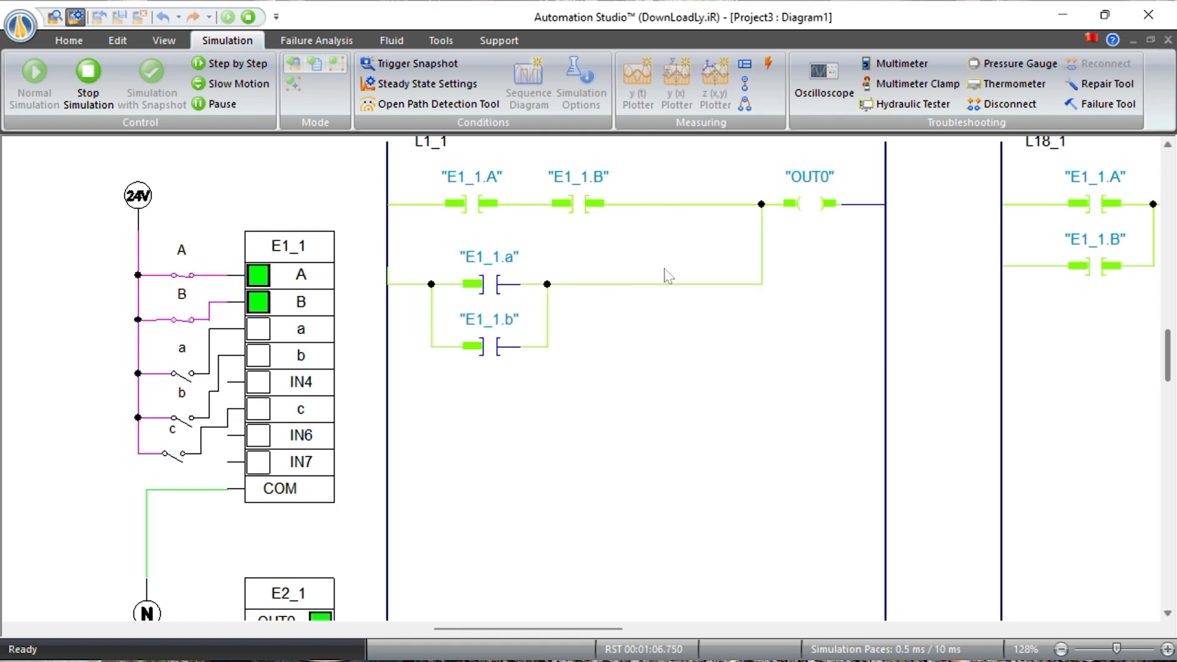
Open switches A and B, and test the parallel branch of L1_1 with switch a alone and switch b alone.
scroll(690, 277, up, 1)
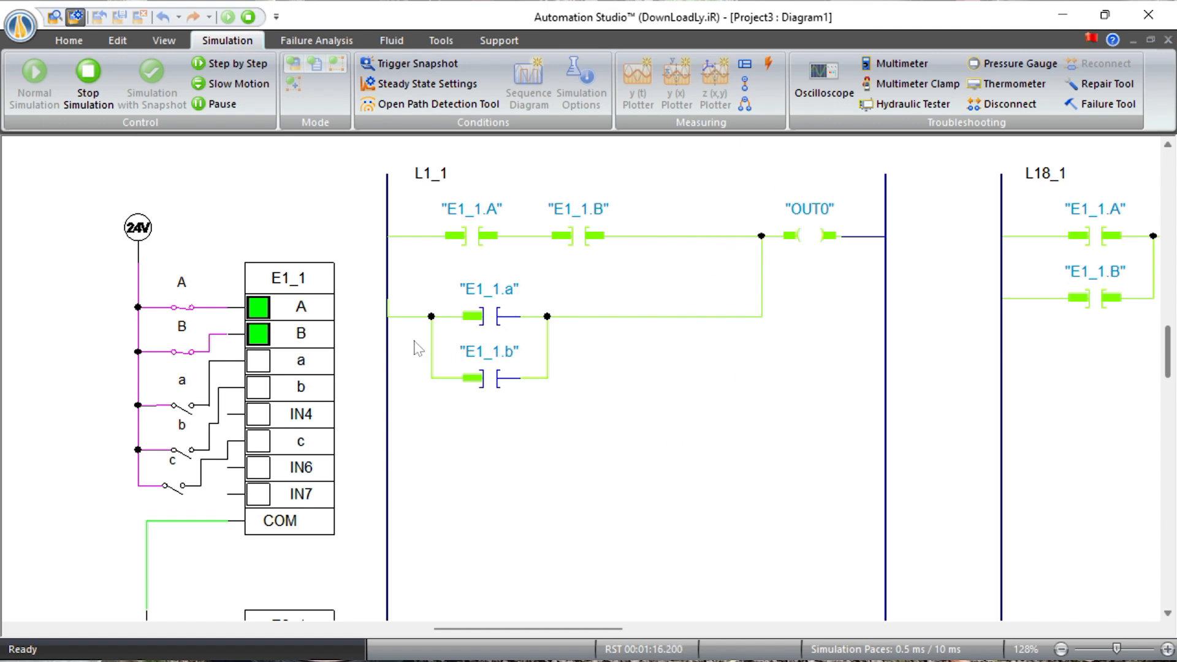
click(187, 311)
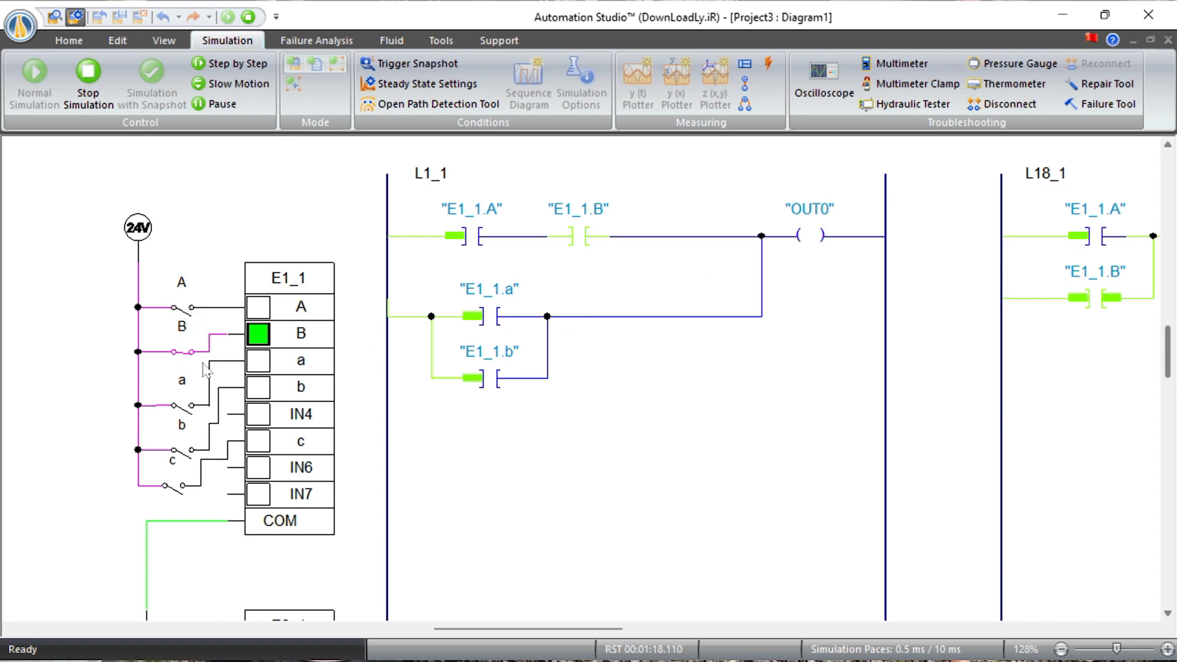
click(185, 354)
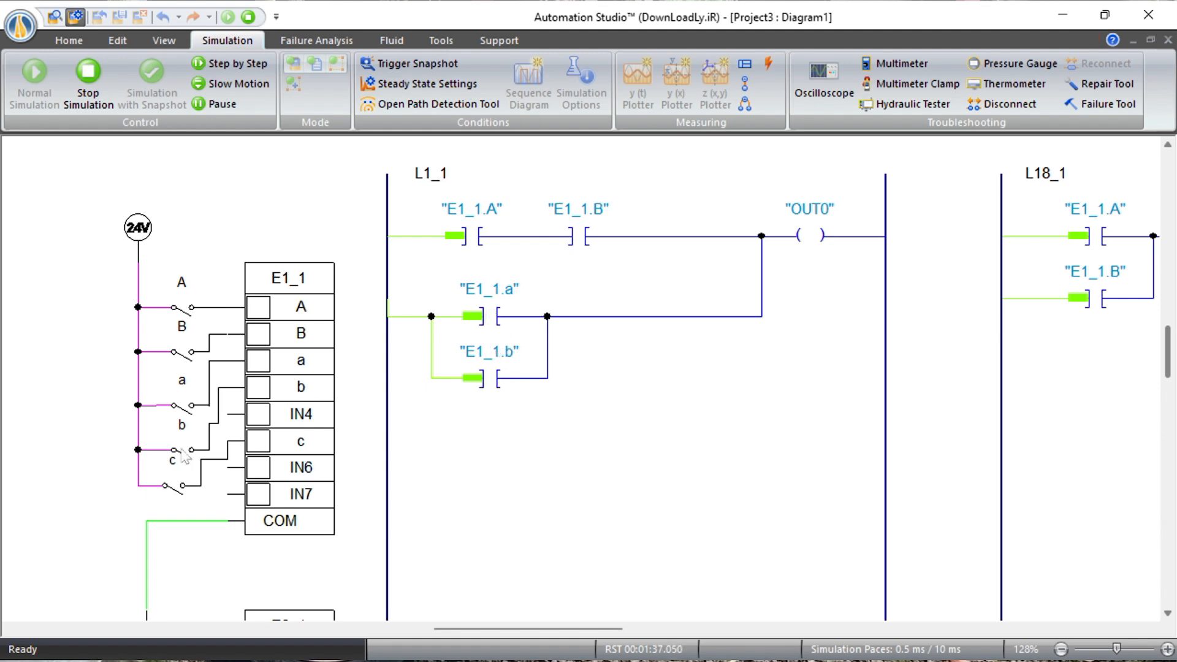
click(185, 407)
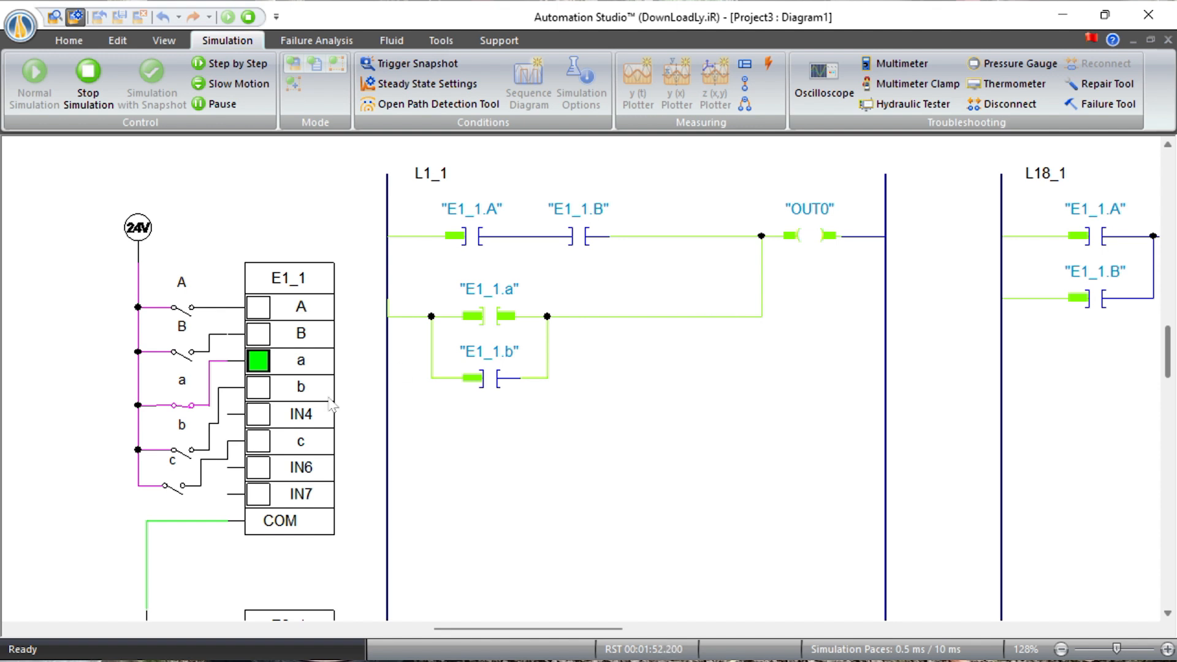
click(195, 419)
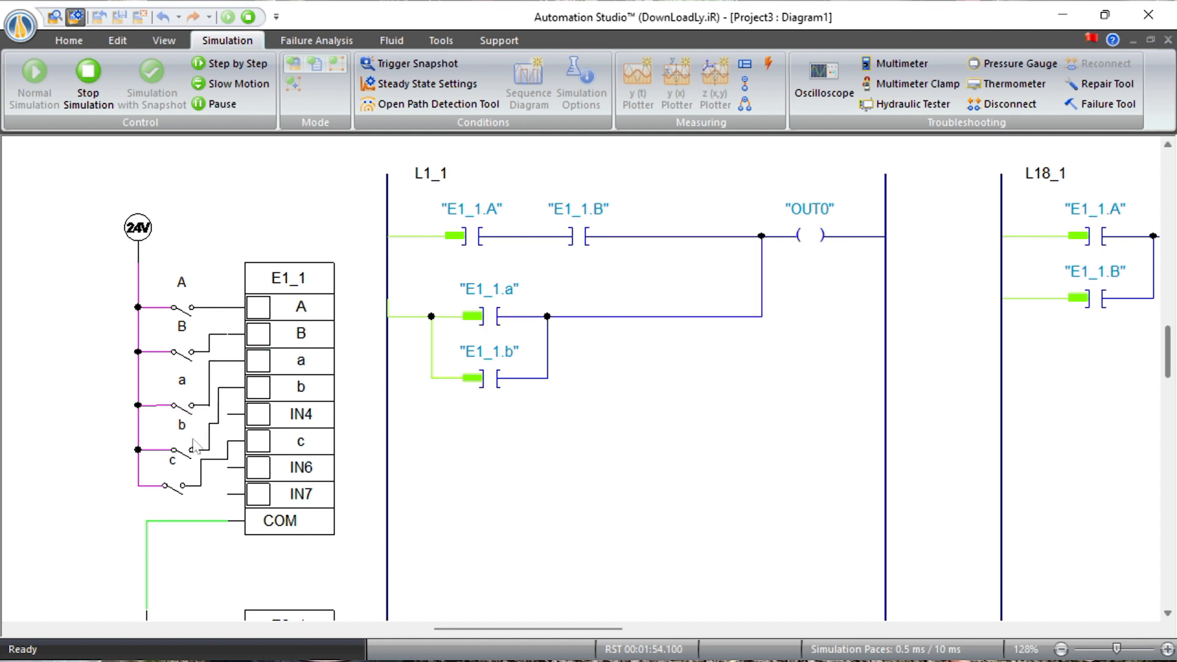
click(183, 458)
Return to Automation Studio from the desktop and start a normal simulation of the diagram.
click(777, 640)
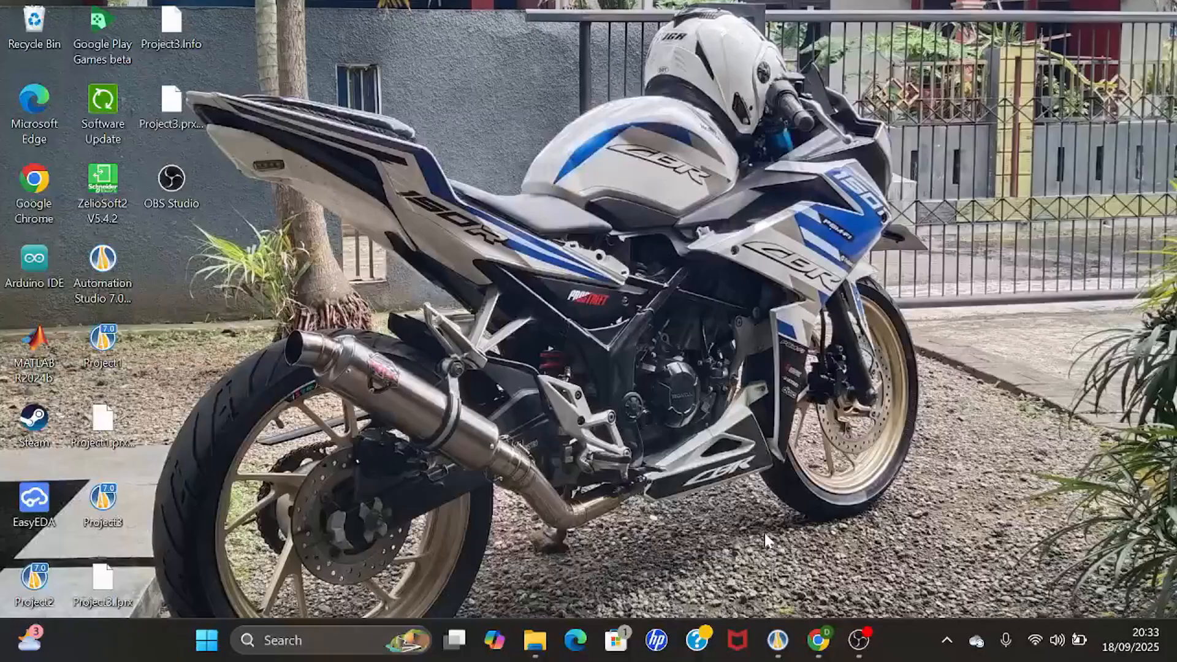
click(778, 640)
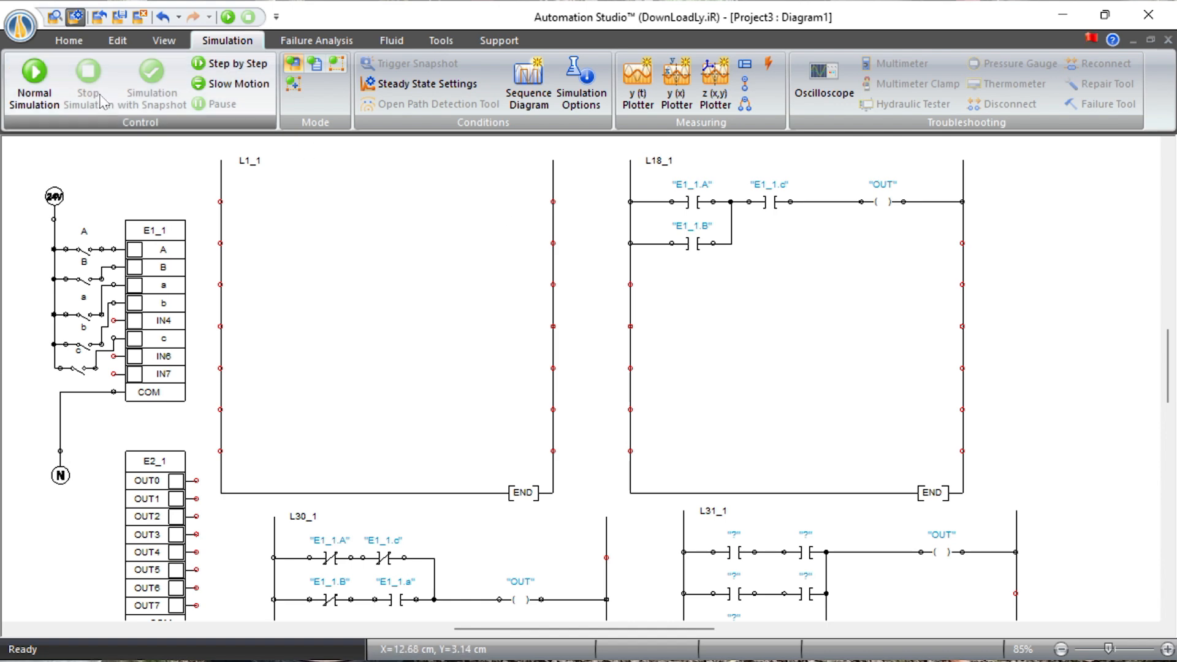
click(34, 78)
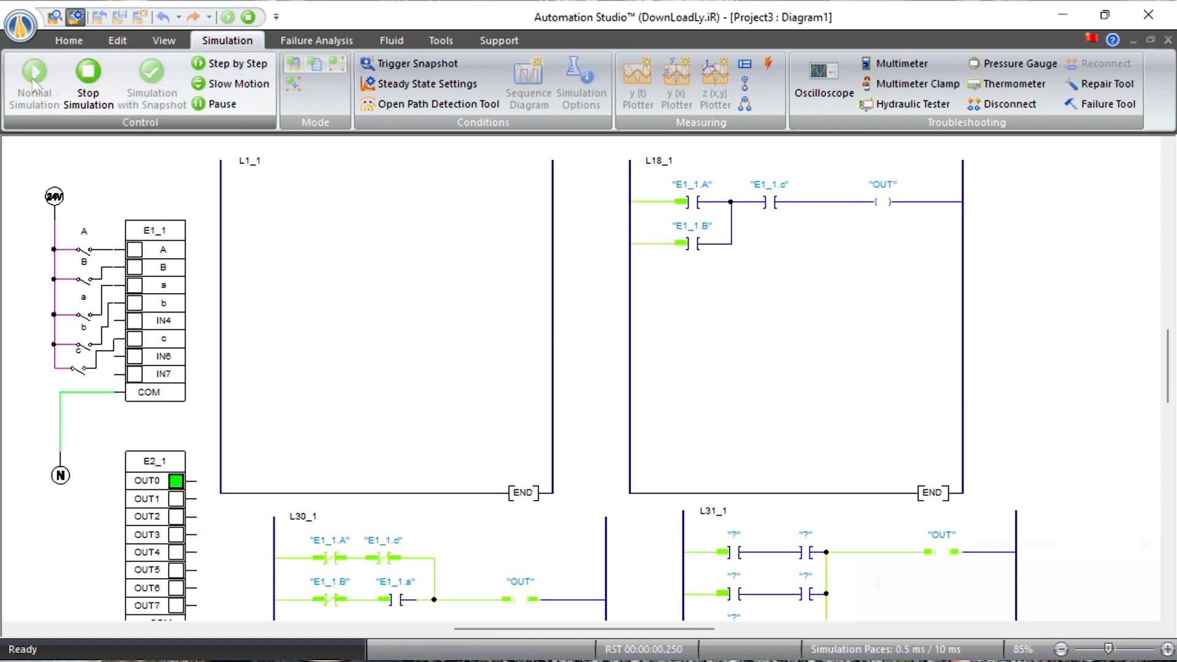
Test ladder L18_1 with switch A alone and with switch B alone, opening each switch again.
click(89, 253)
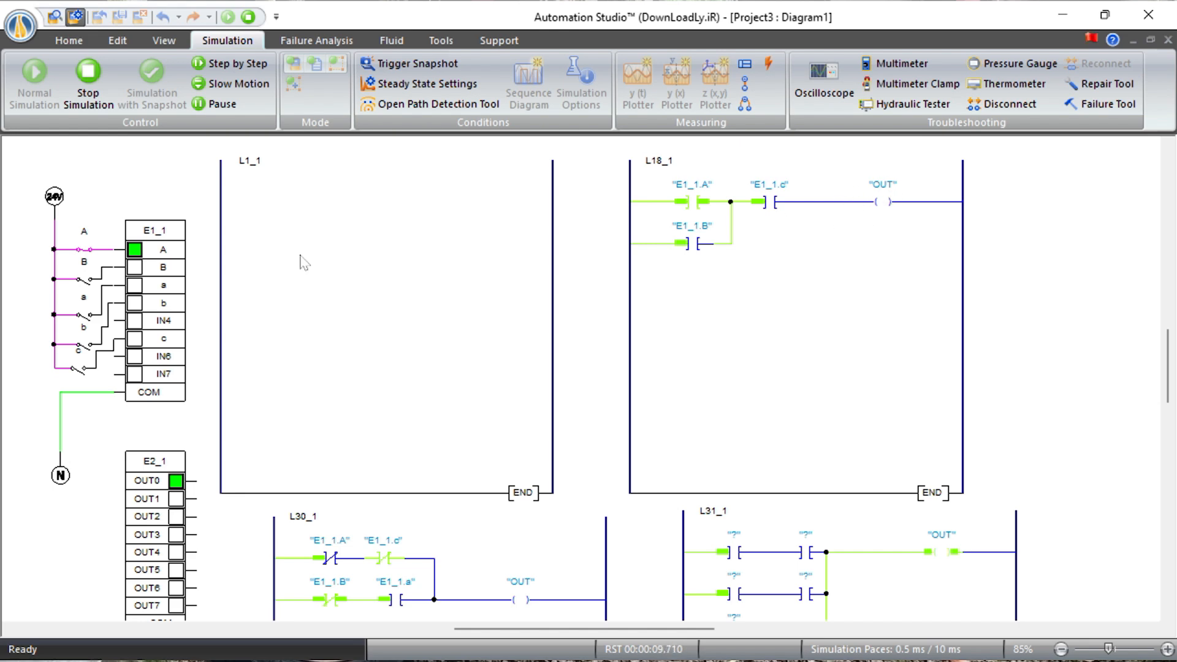
click(86, 256)
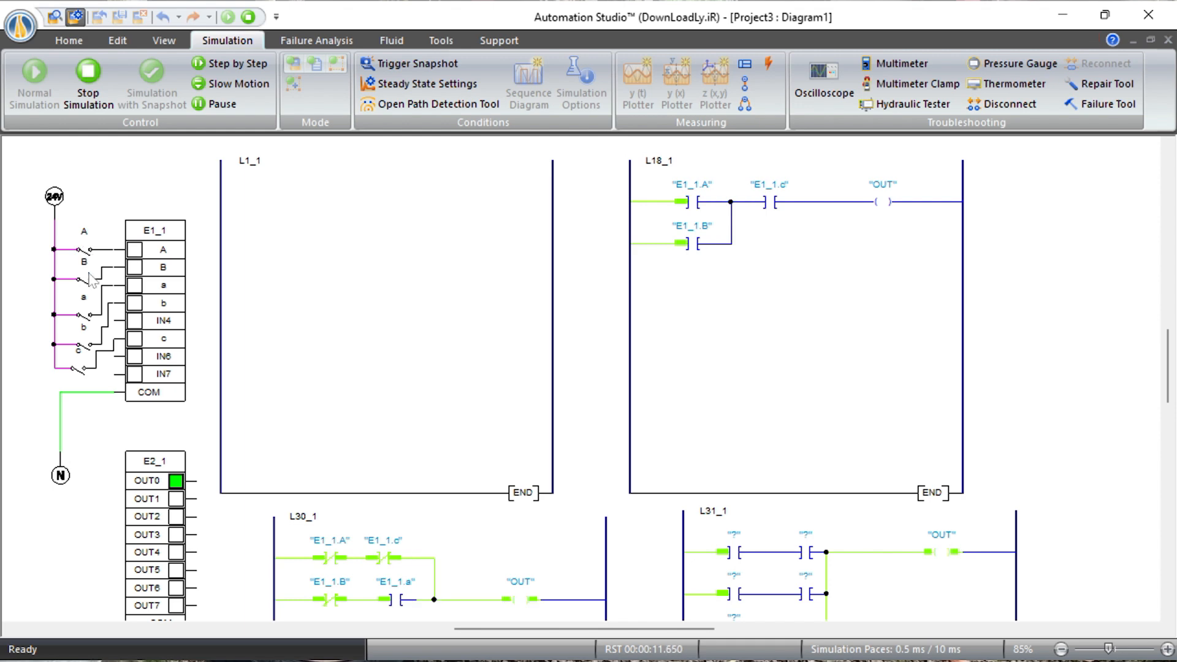
click(86, 282)
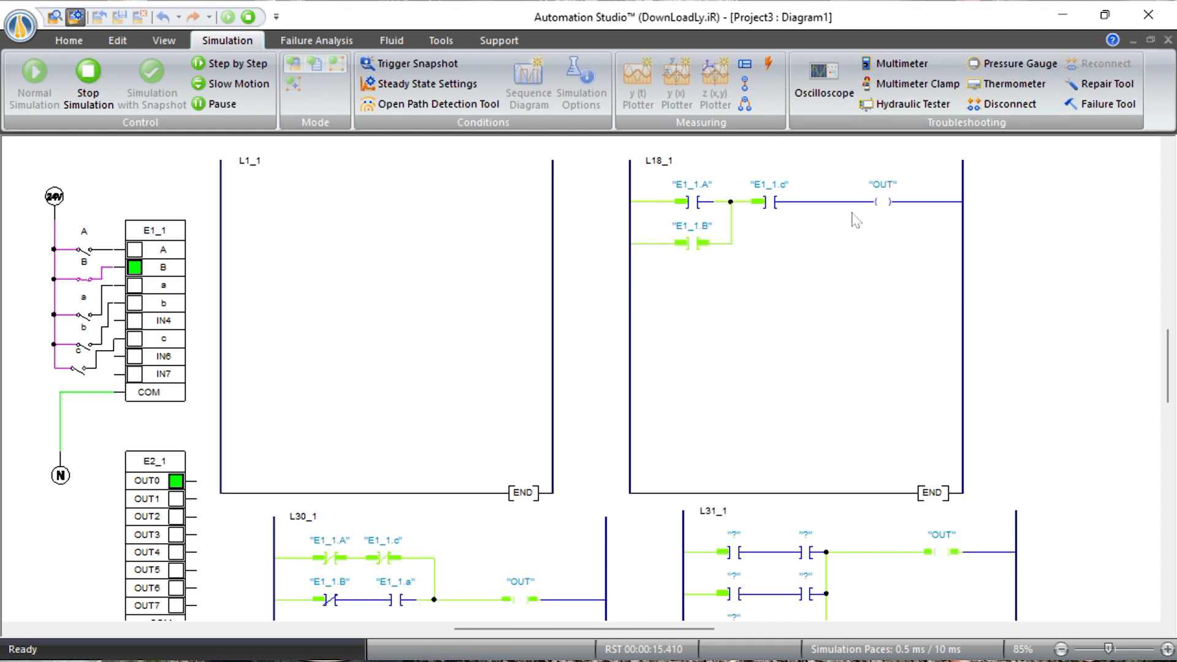
click(87, 282)
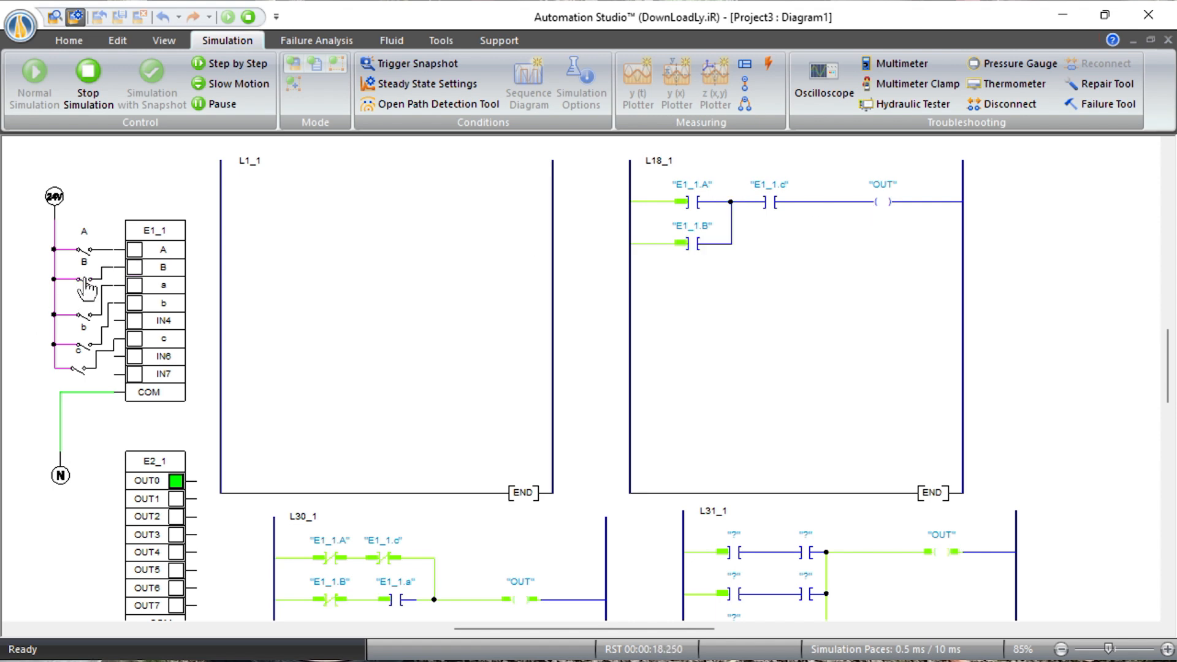
Close switch c, add switch B and finally switch A to test ladder L18_1 with c engaged.
click(83, 376)
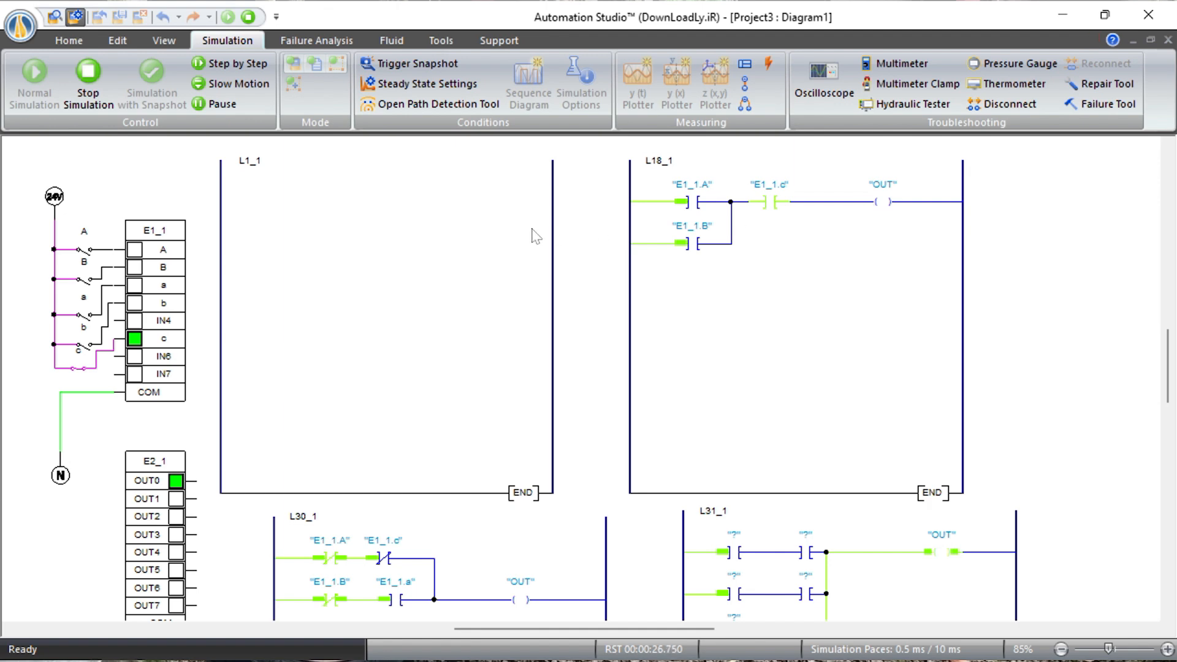
click(89, 288)
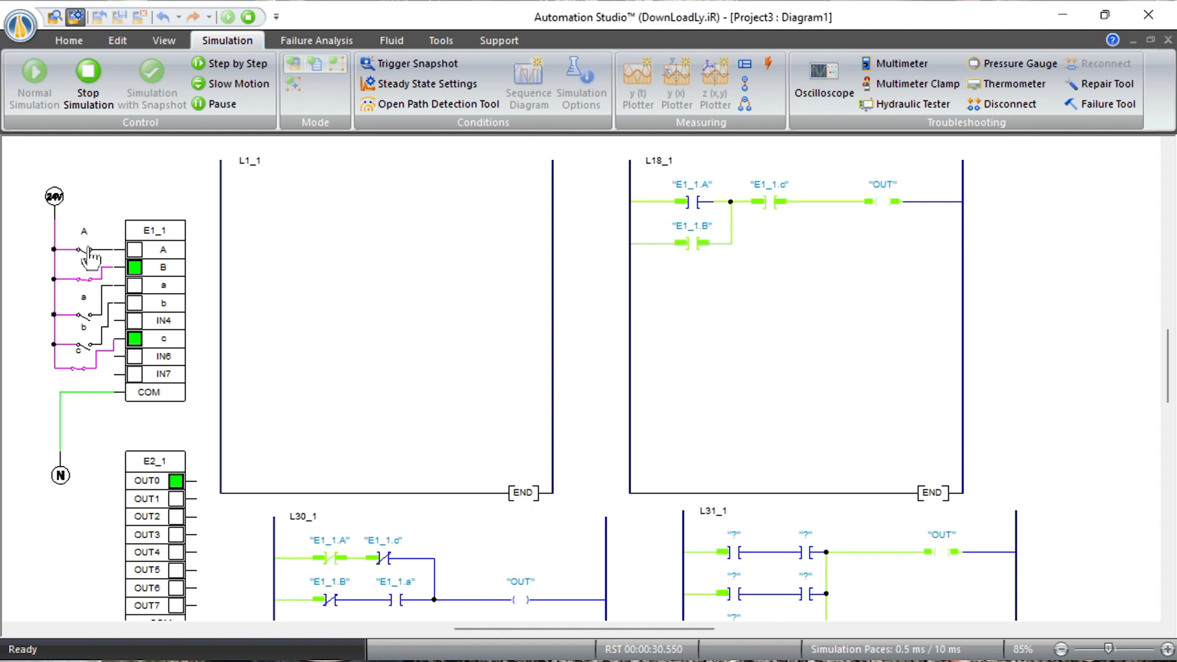
click(90, 251)
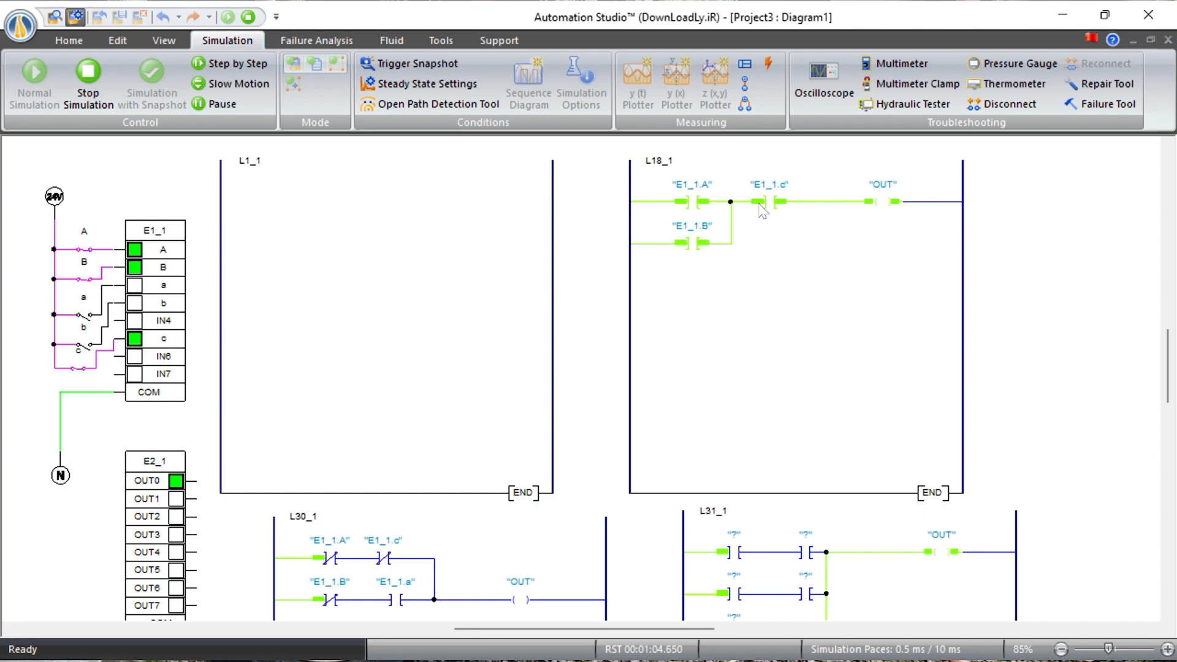
Switch back to Automation Studio from the desktop and start a normal simulation for ladder L30_1.
key(super+d)
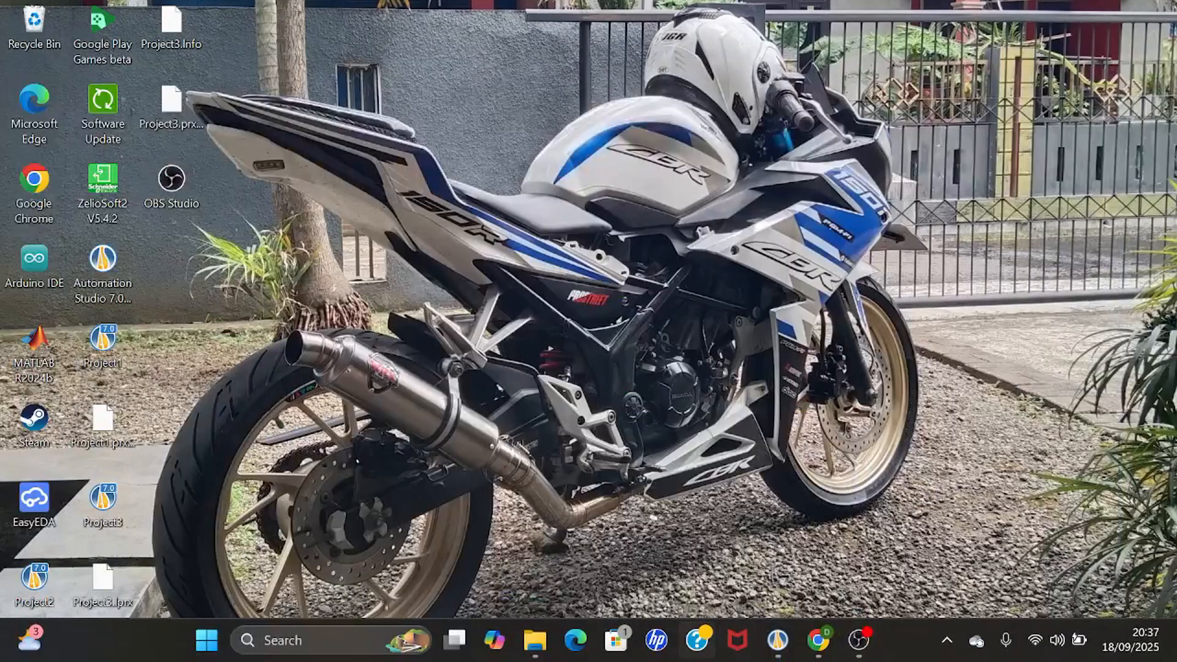
click(774, 648)
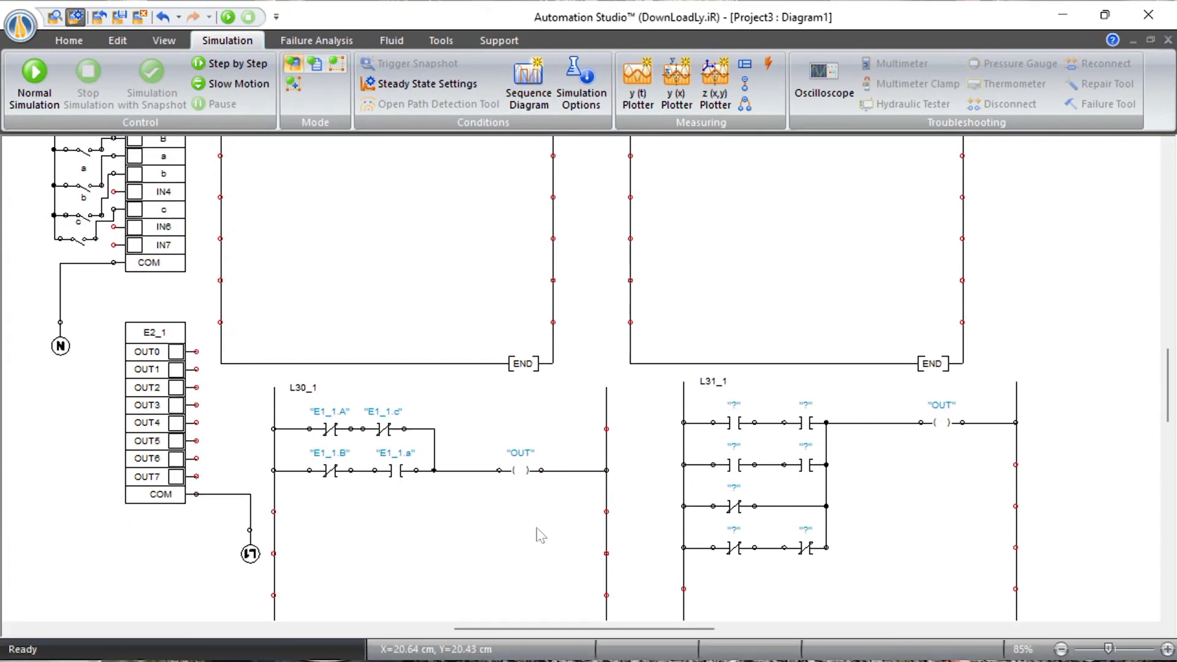
scroll(538, 529, down, 1)
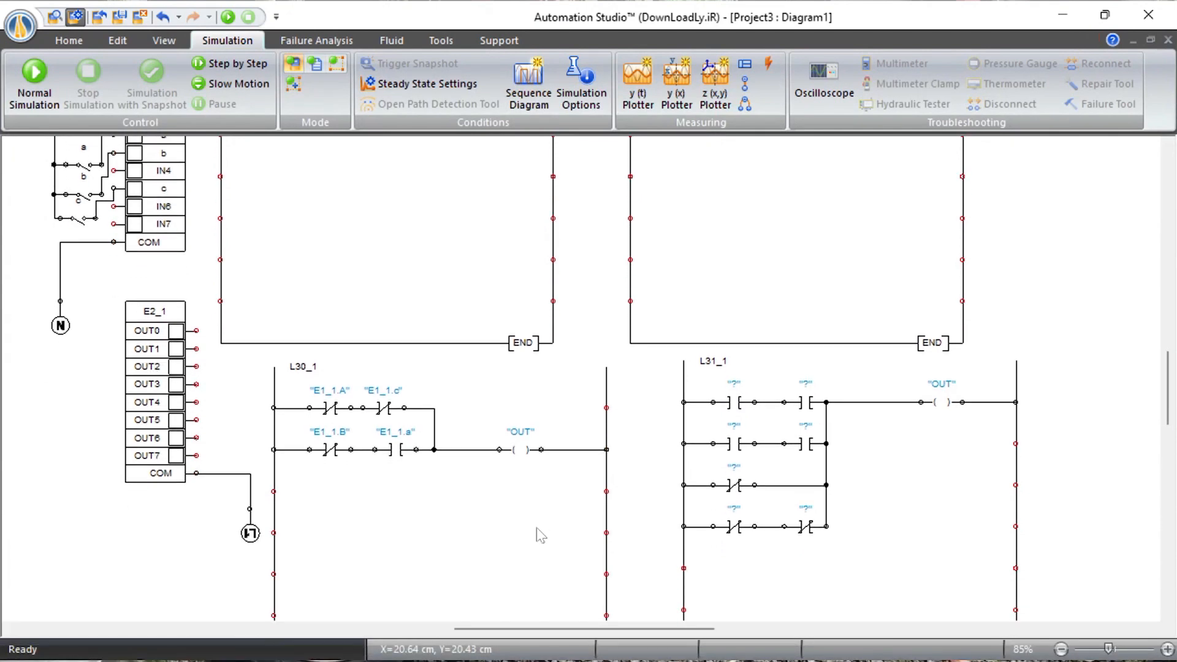
scroll(393, 427, down, 2)
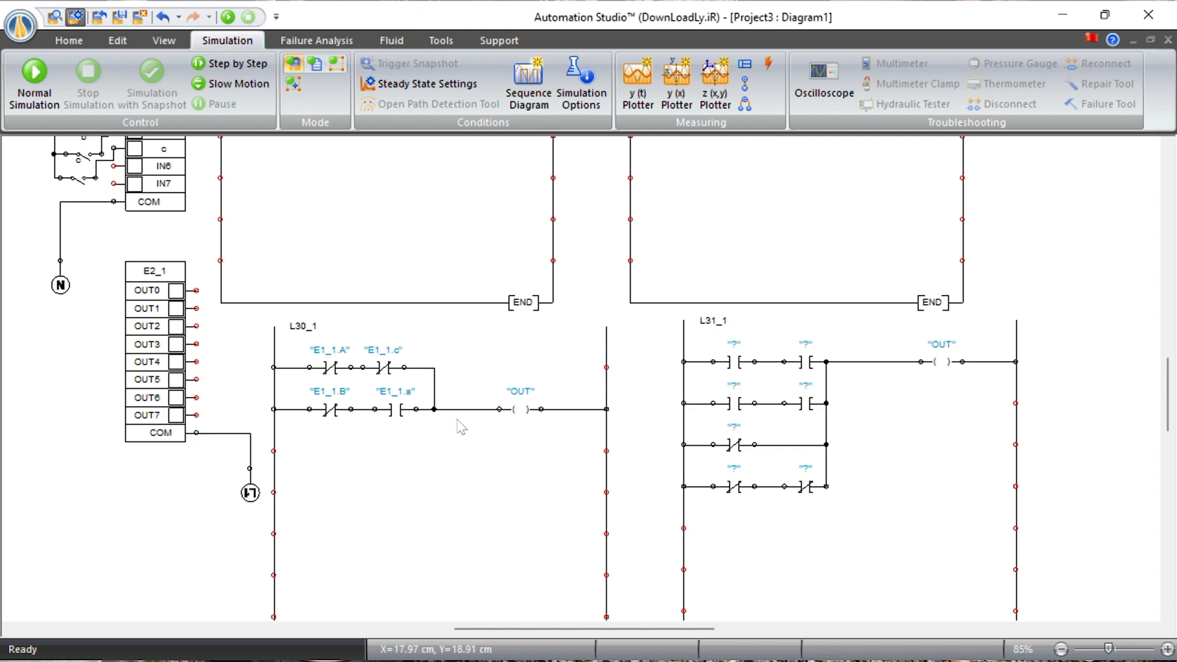
scroll(469, 414, up, 2)
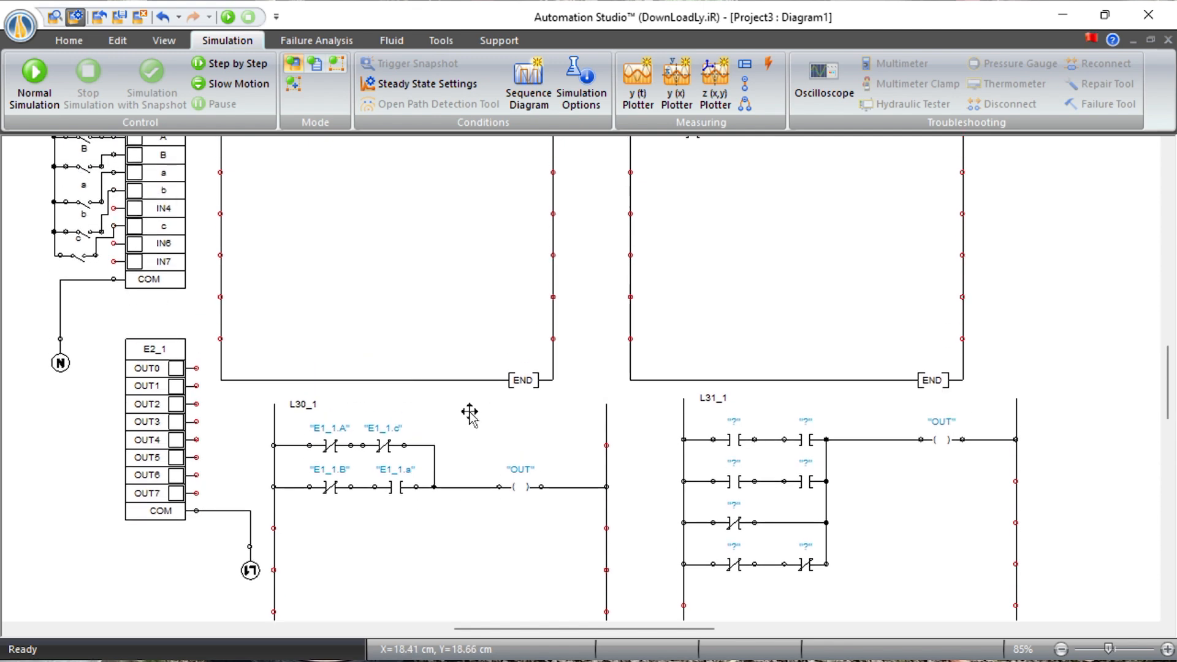
click(36, 79)
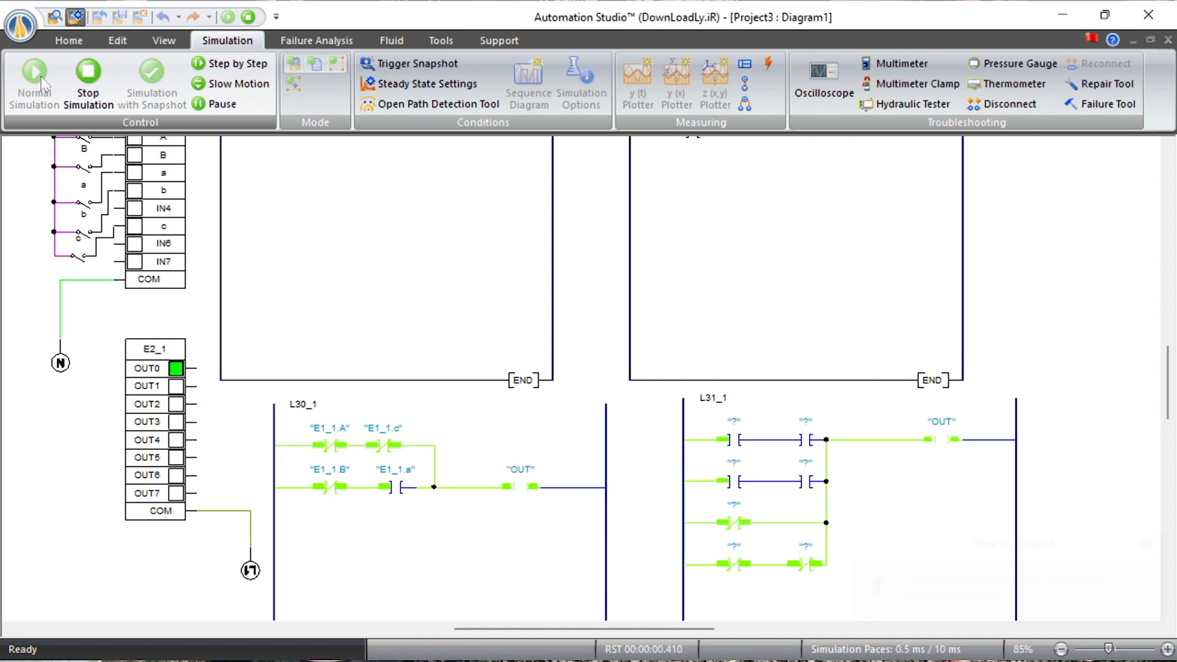
Test ladder L30_1 with switch A alone, checking its output before opening the switch again.
scroll(92, 211, up, 2)
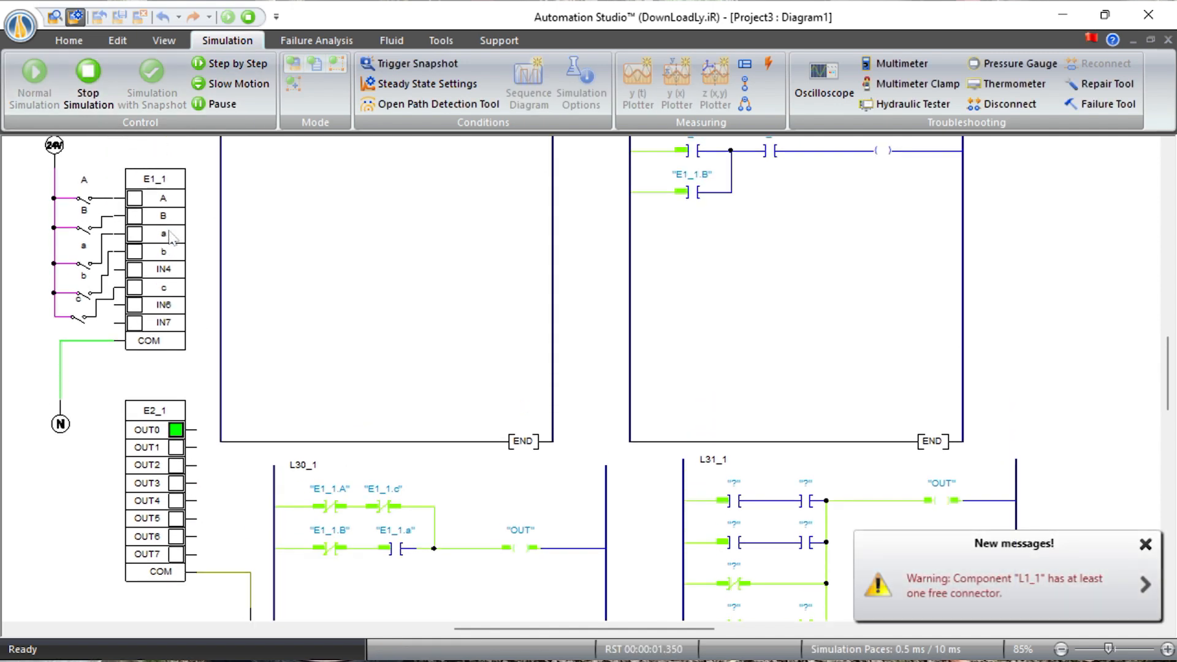
click(84, 199)
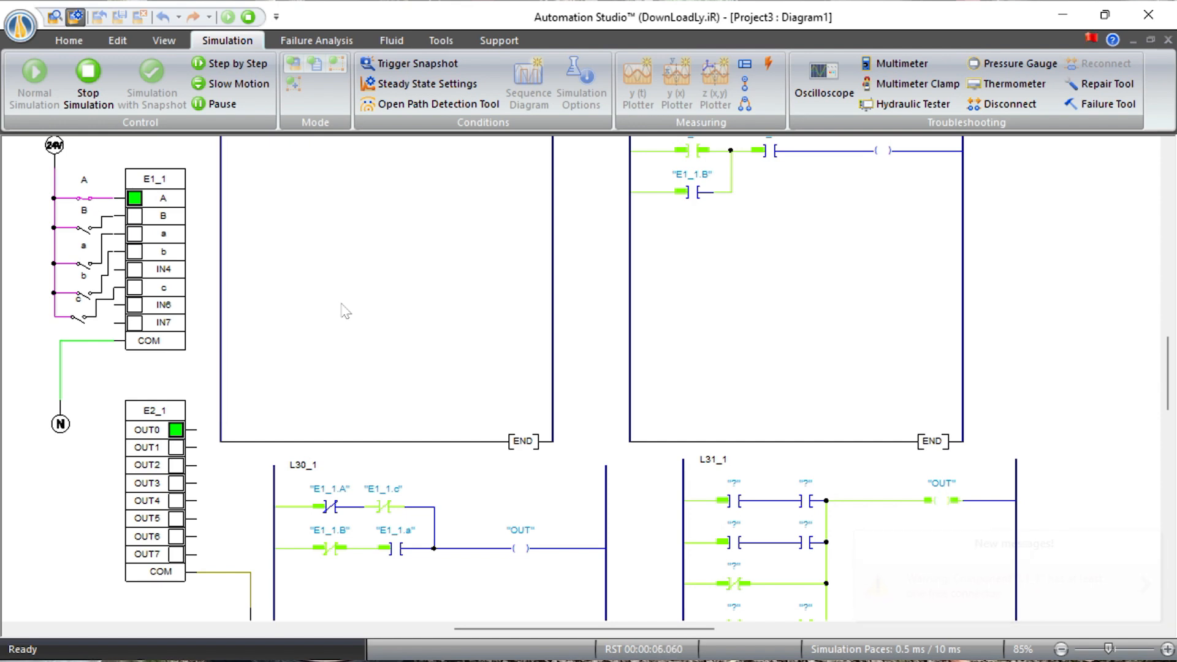
scroll(345, 312, down, 3)
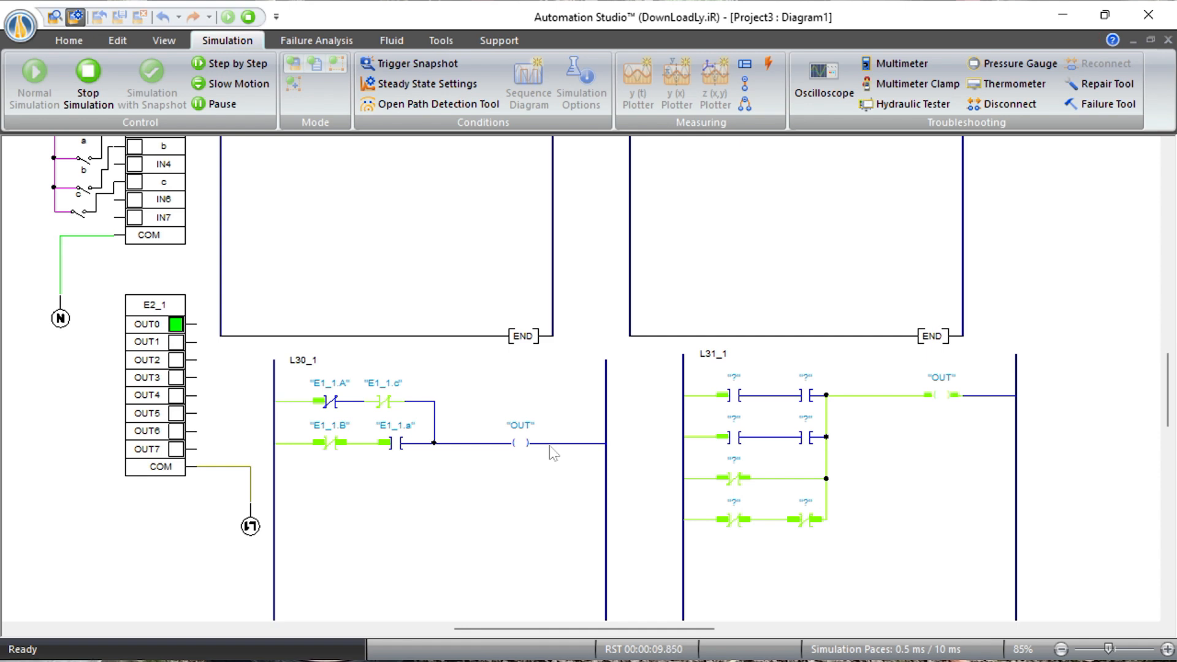
scroll(554, 454, up, 4)
click(88, 250)
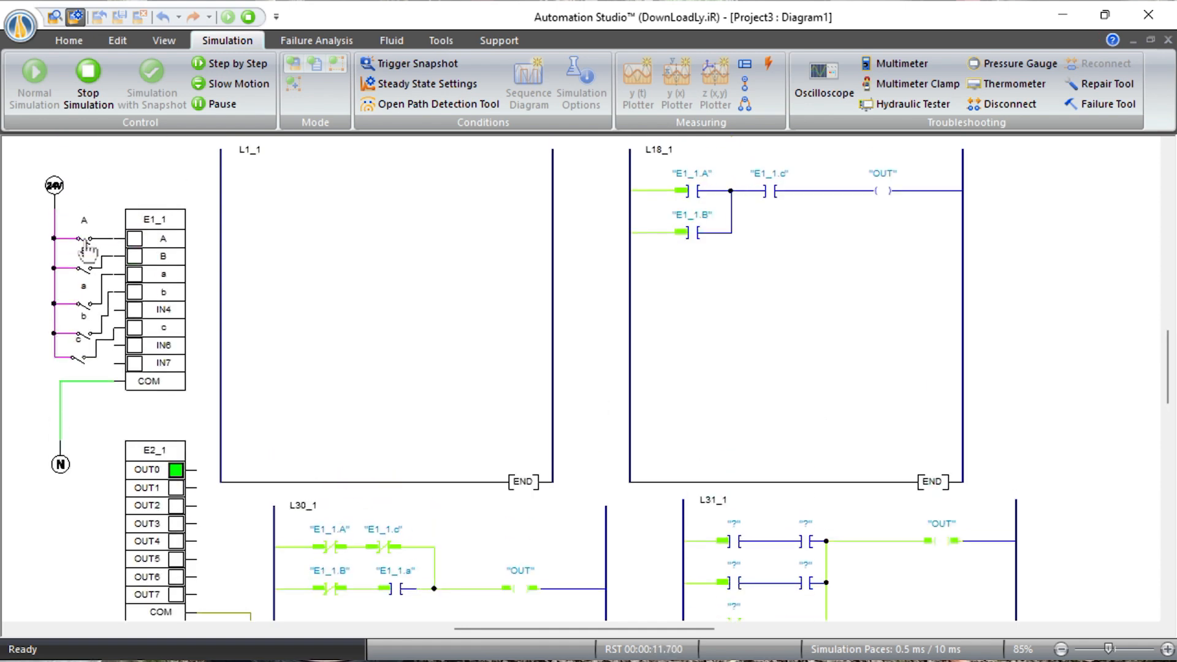
Test ladder L30_1 with switch B alone, open it again, and test with switch c closed and switch a added.
click(90, 279)
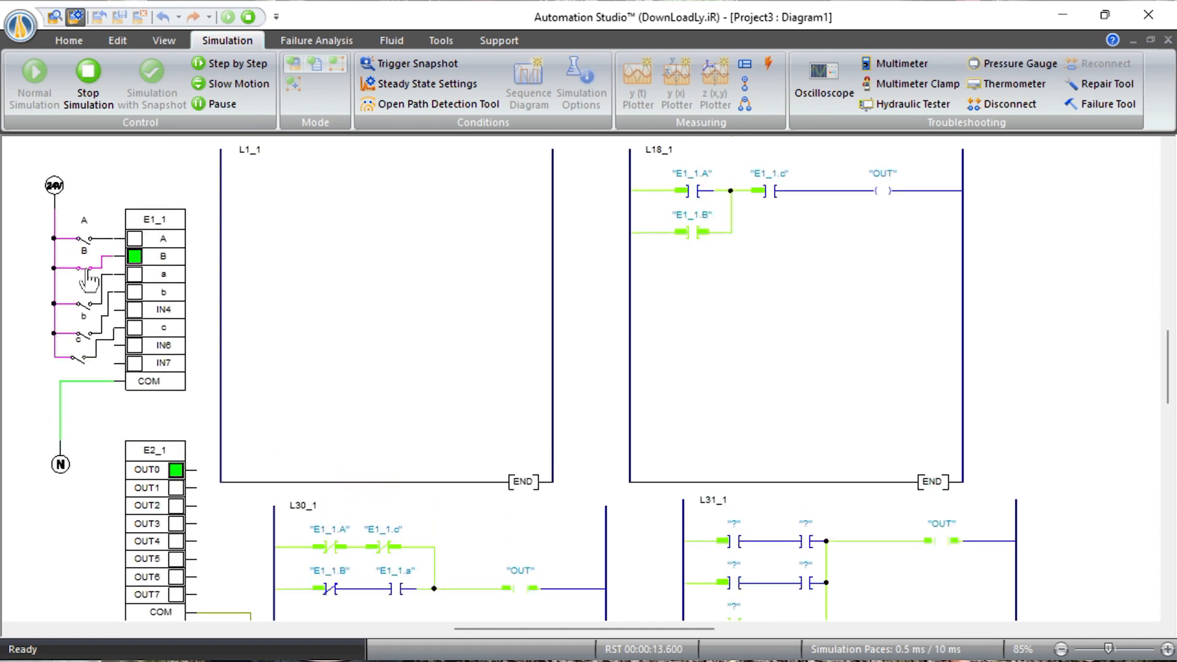
scroll(335, 365, down, 2)
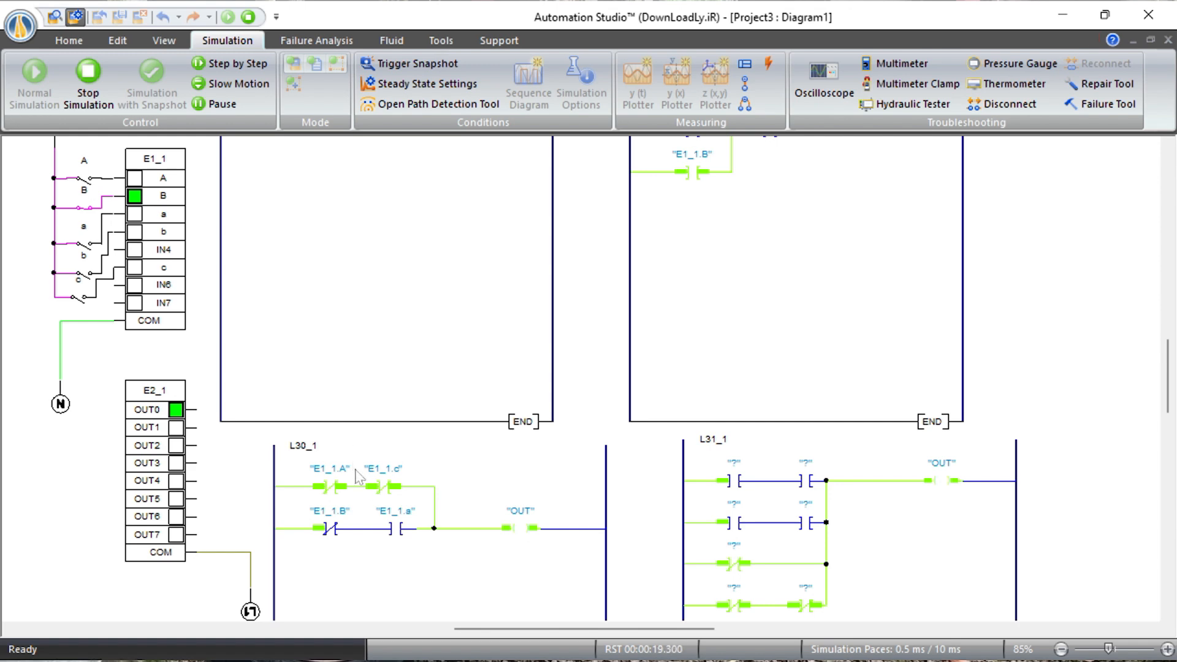
scroll(360, 489, up, 1)
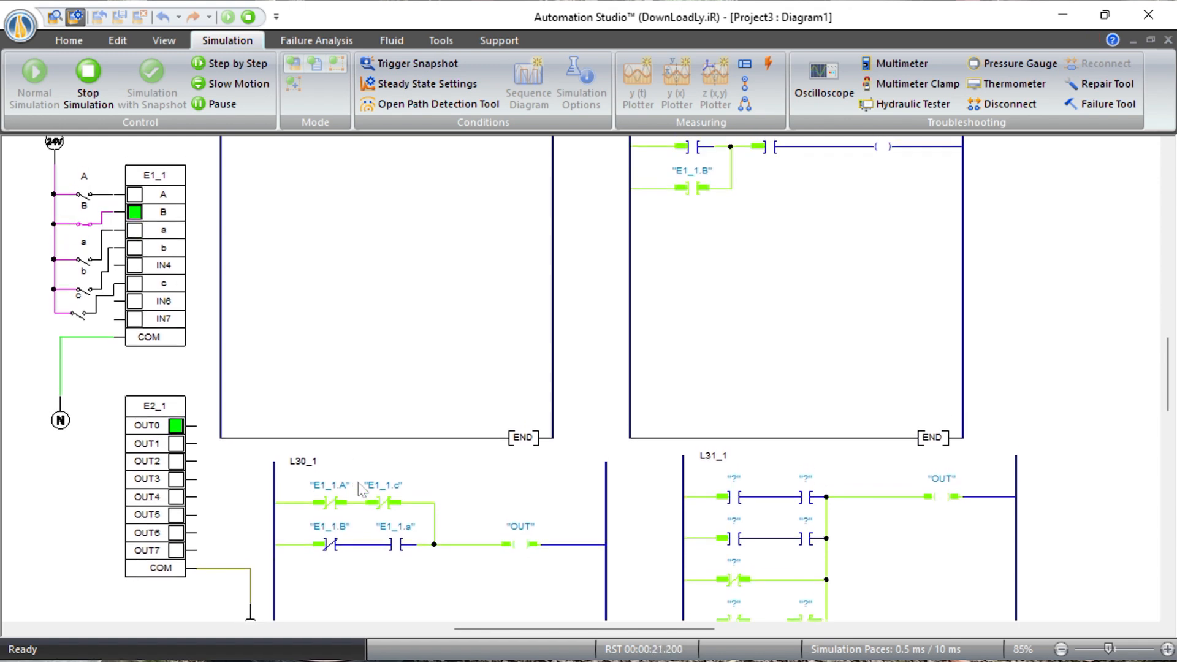
click(89, 228)
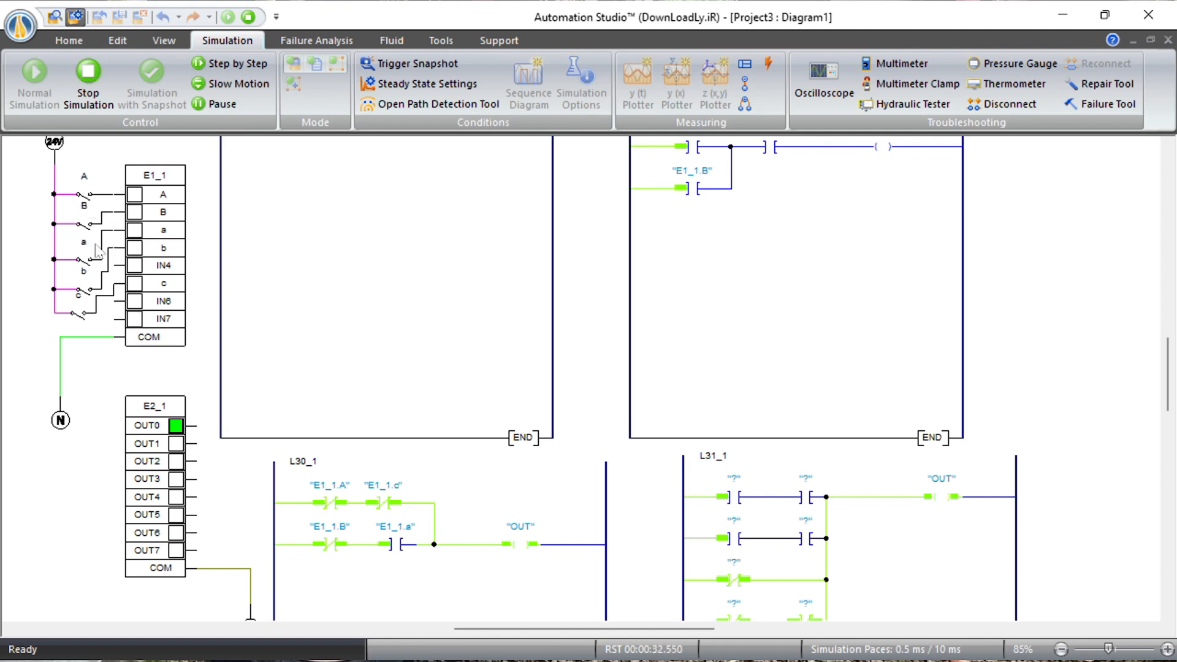
click(85, 322)
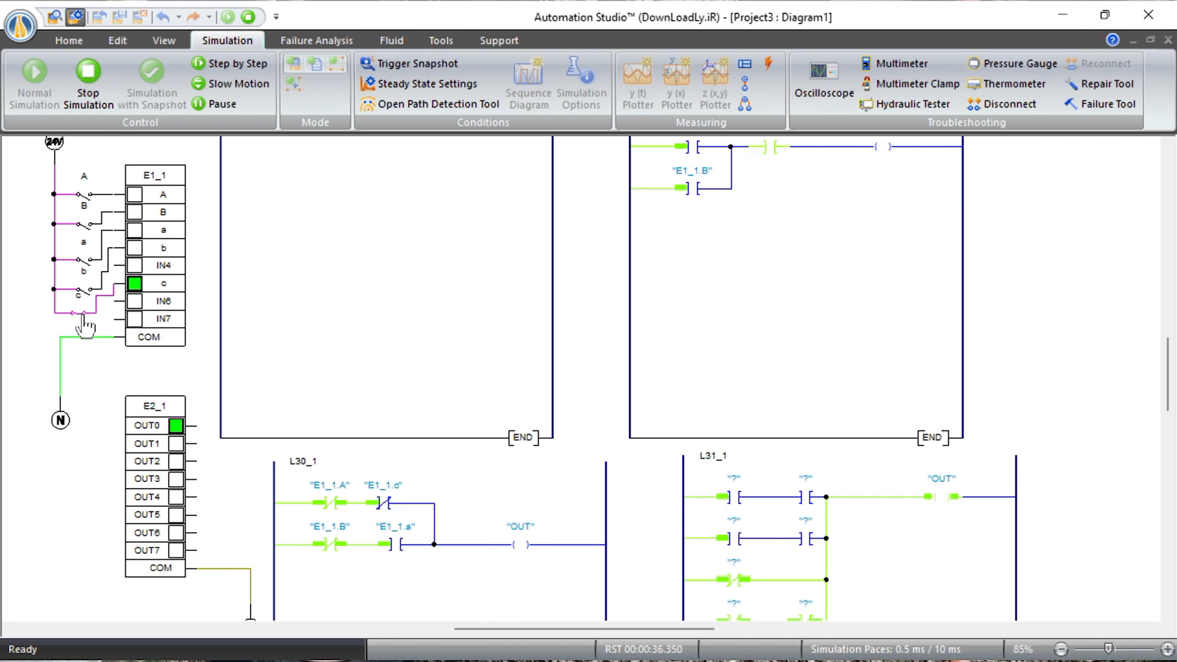
click(90, 263)
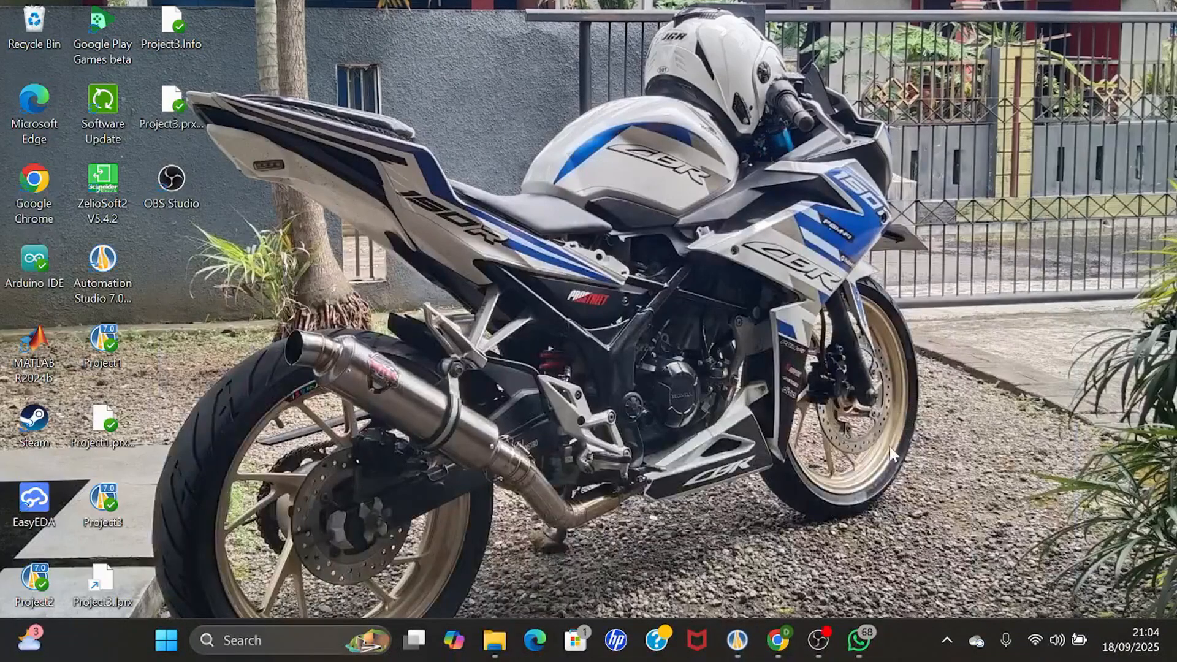
Switch back to Automation Studio from the desktop, start a normal simulation for ladder L31_1 and dismiss the warning.
click(742, 622)
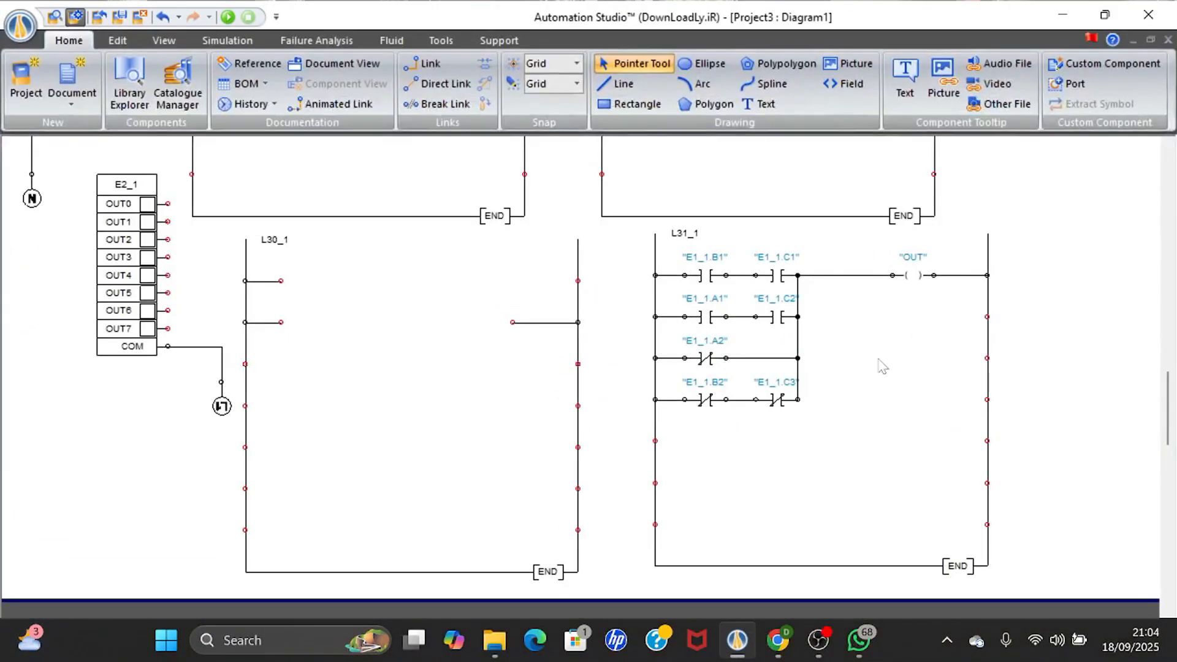
scroll(883, 366, up, 1)
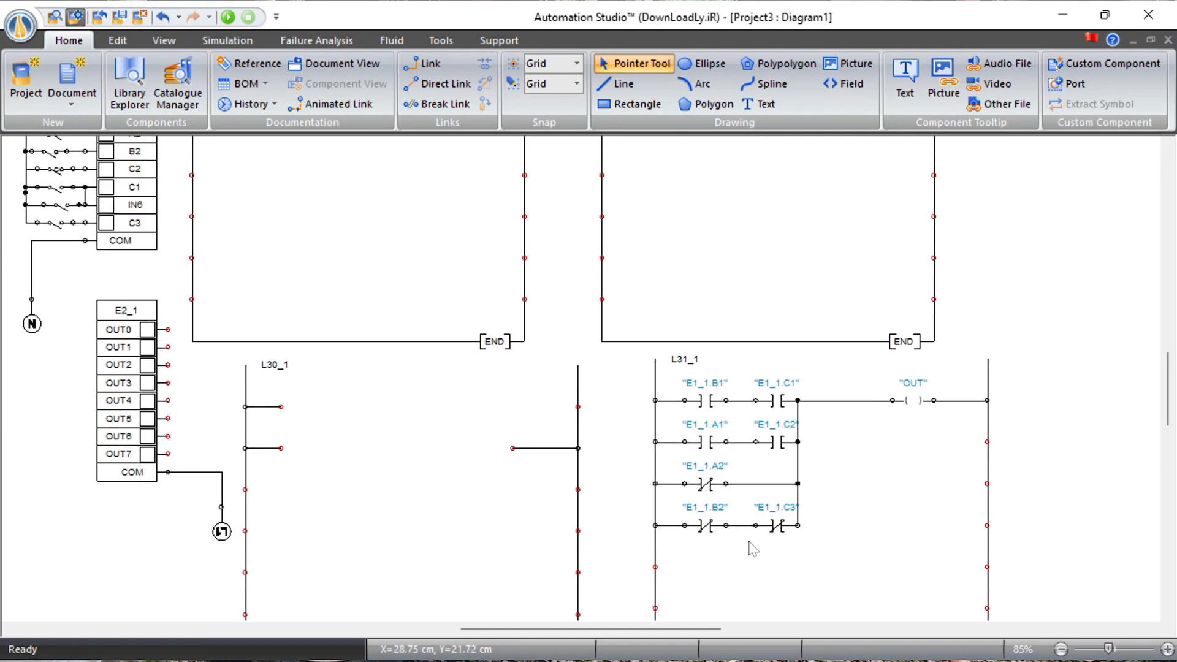
click(777, 529)
scroll(936, 410, up, 3)
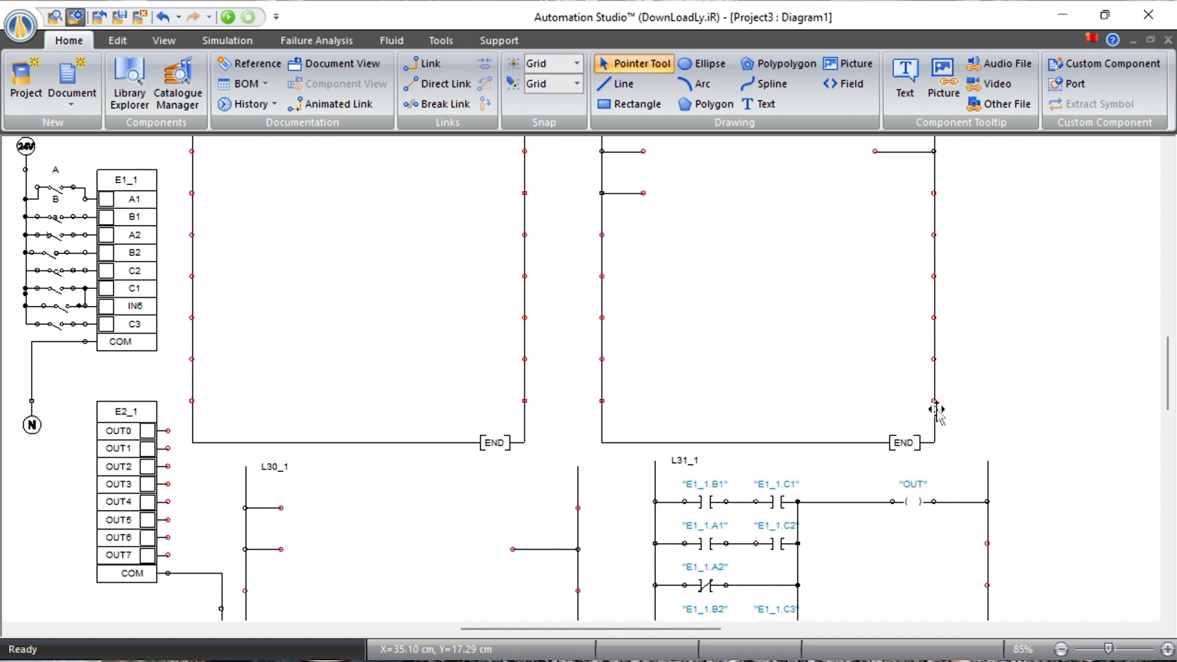
click(253, 45)
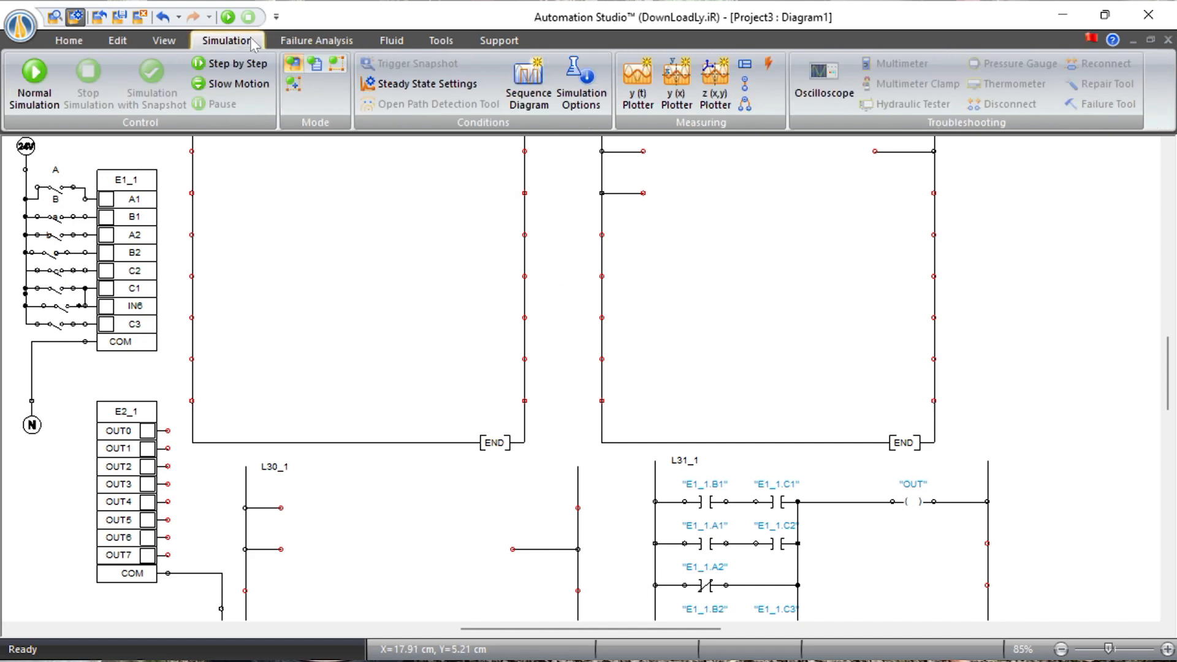
click(35, 86)
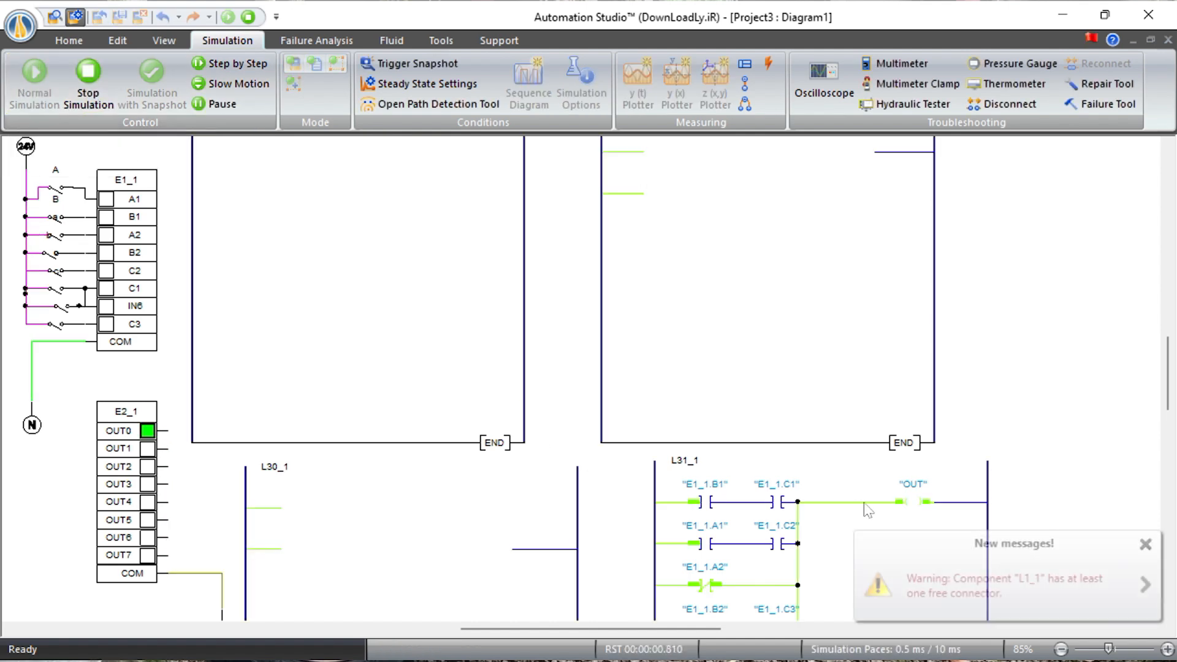
scroll(868, 510, down, 1)
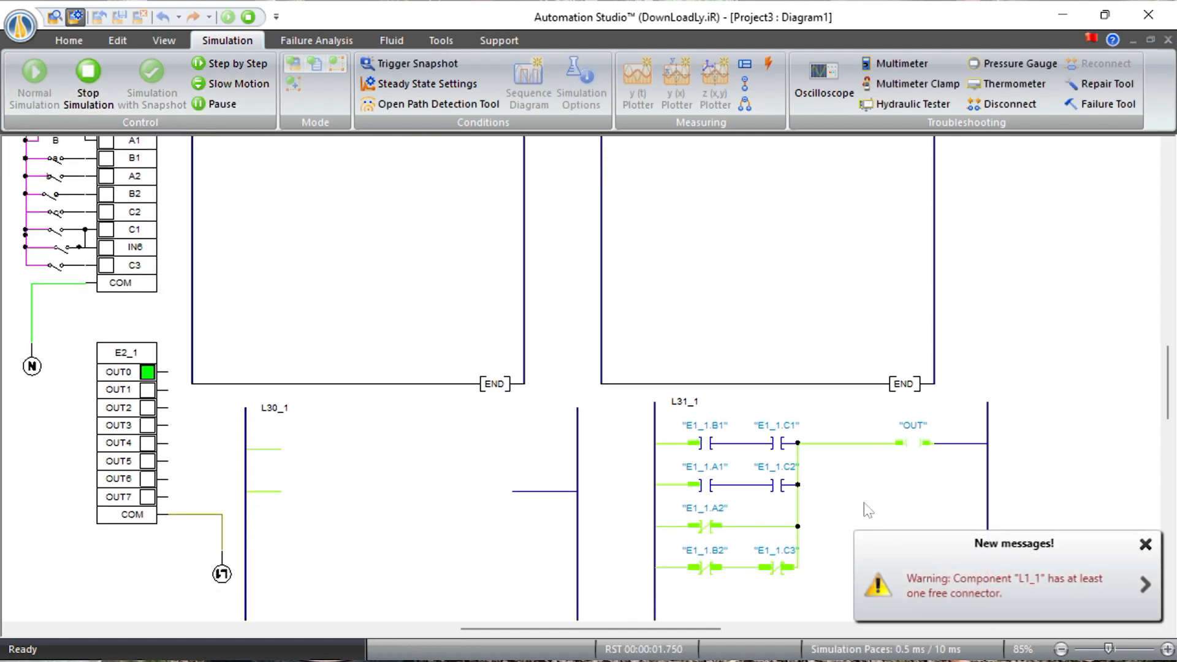
click(1146, 544)
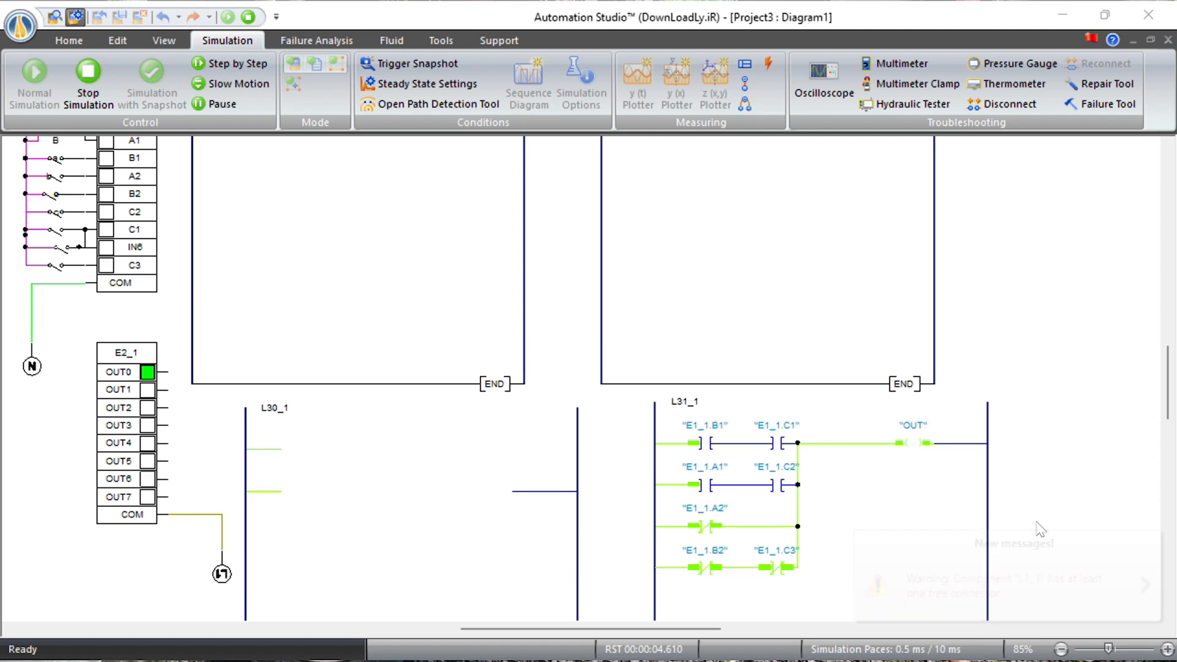
Close the switches on inputs A1, B1 and A2 one after another to test their contacts in ladder L31_1.
scroll(1041, 528, up, 5)
scroll(678, 536, down, 2)
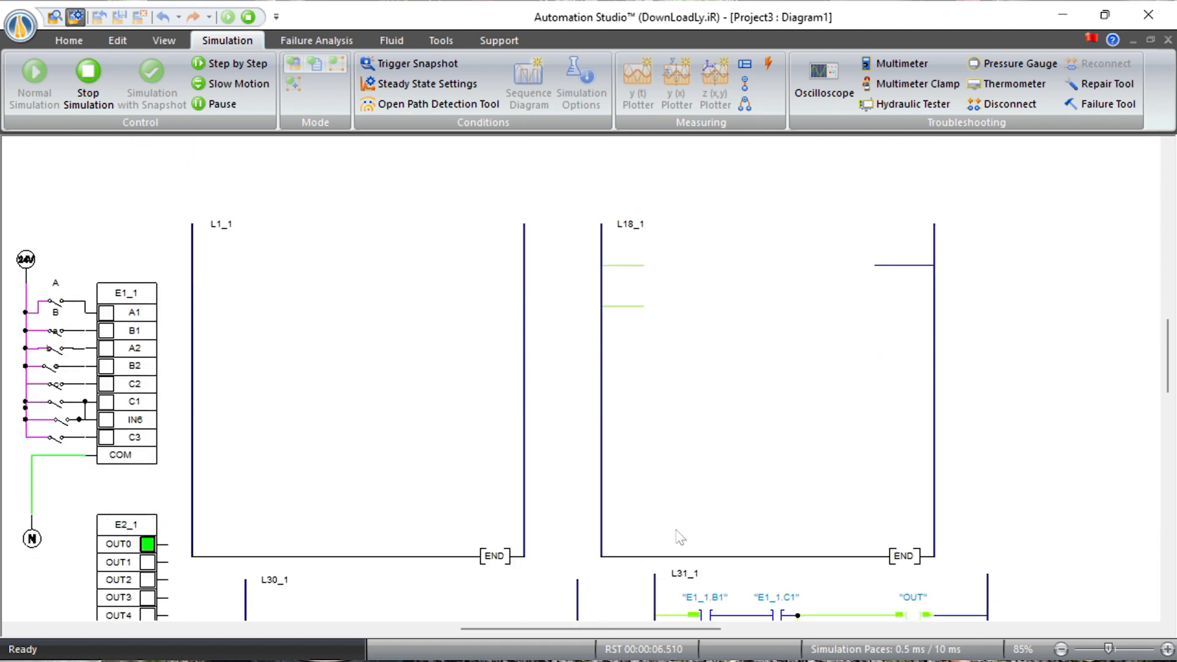
click(56, 301)
scroll(154, 354, down, 2)
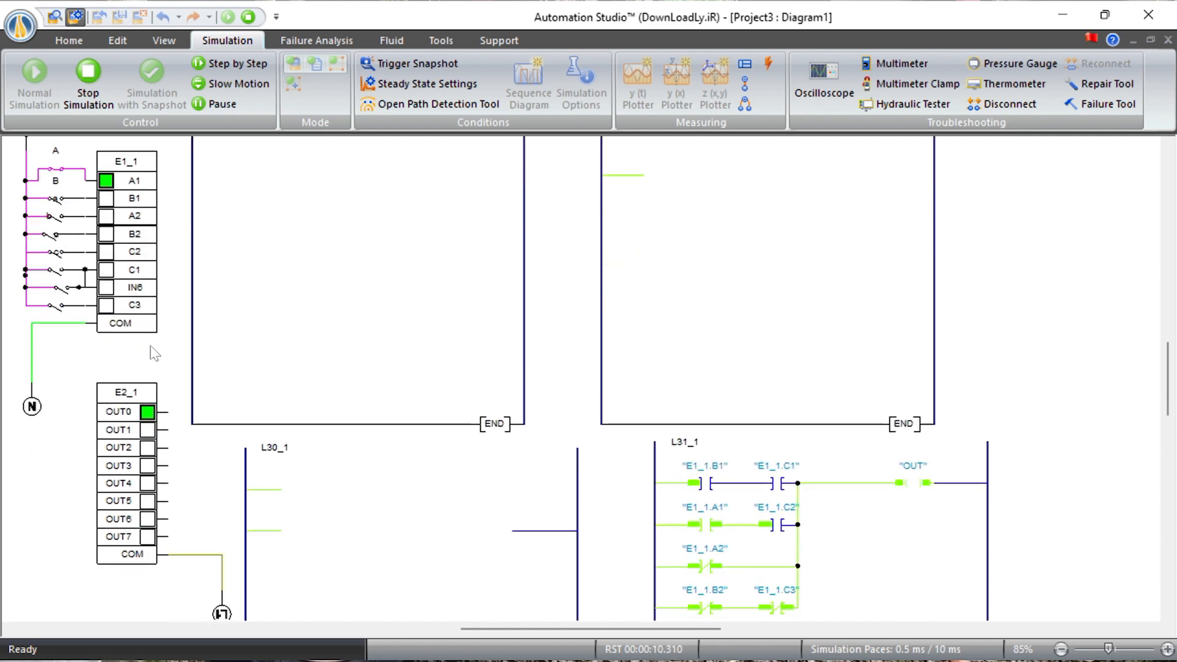
scroll(154, 353, down, 1)
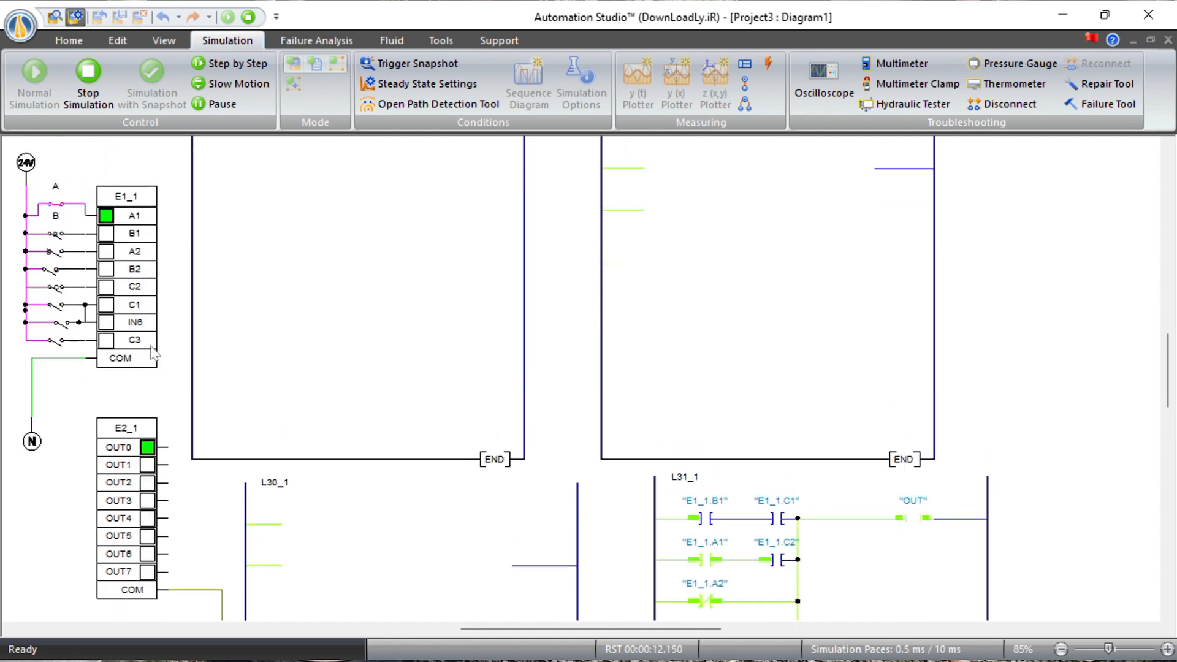
click(54, 255)
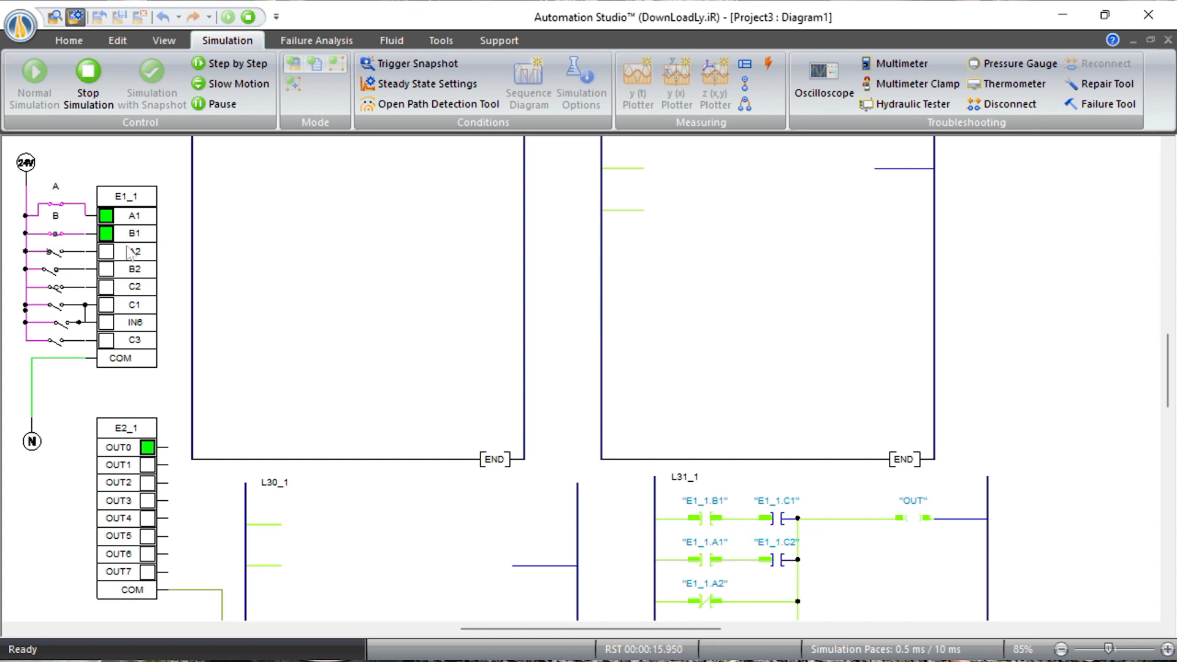
click(65, 262)
scroll(314, 360, down, 2)
scroll(313, 360, down, 1)
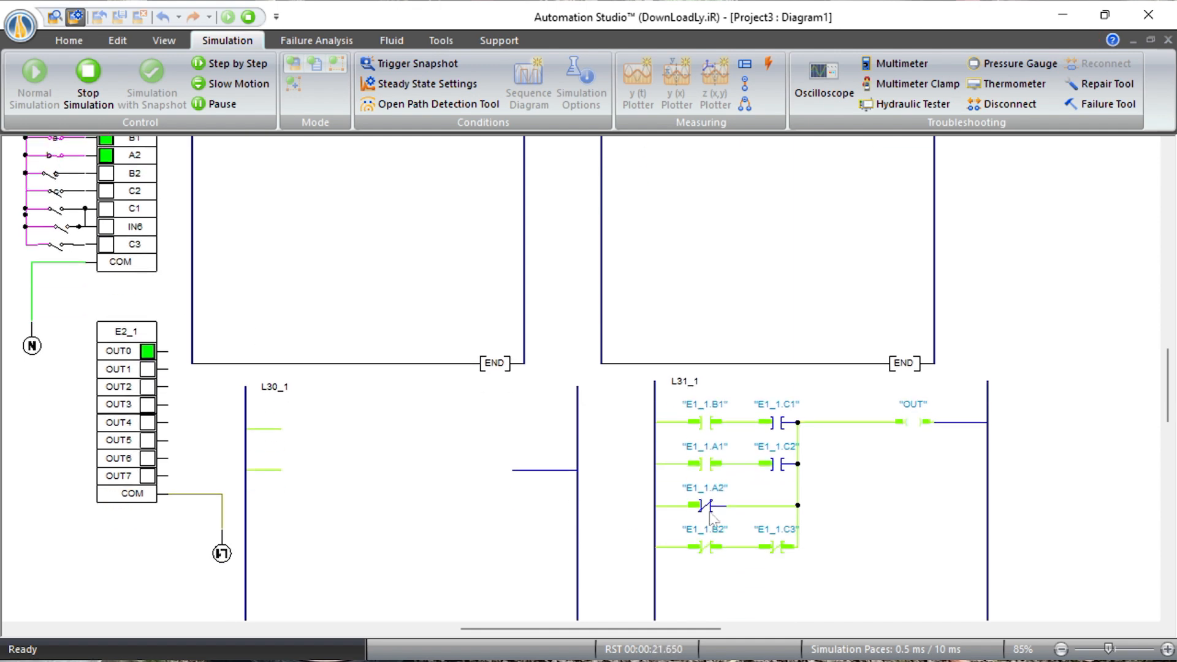
Open the switches on inputs A1, B1 and A2 again to reset ladder L31_1.
scroll(711, 518, up, 3)
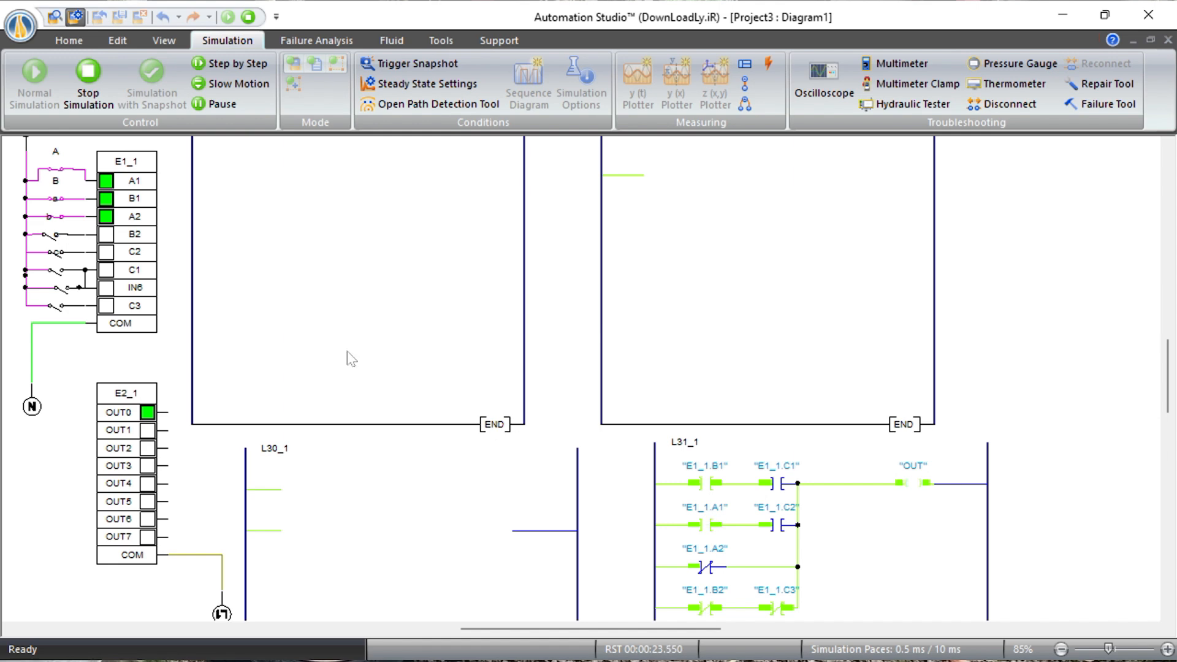
scroll(154, 234, up, 5)
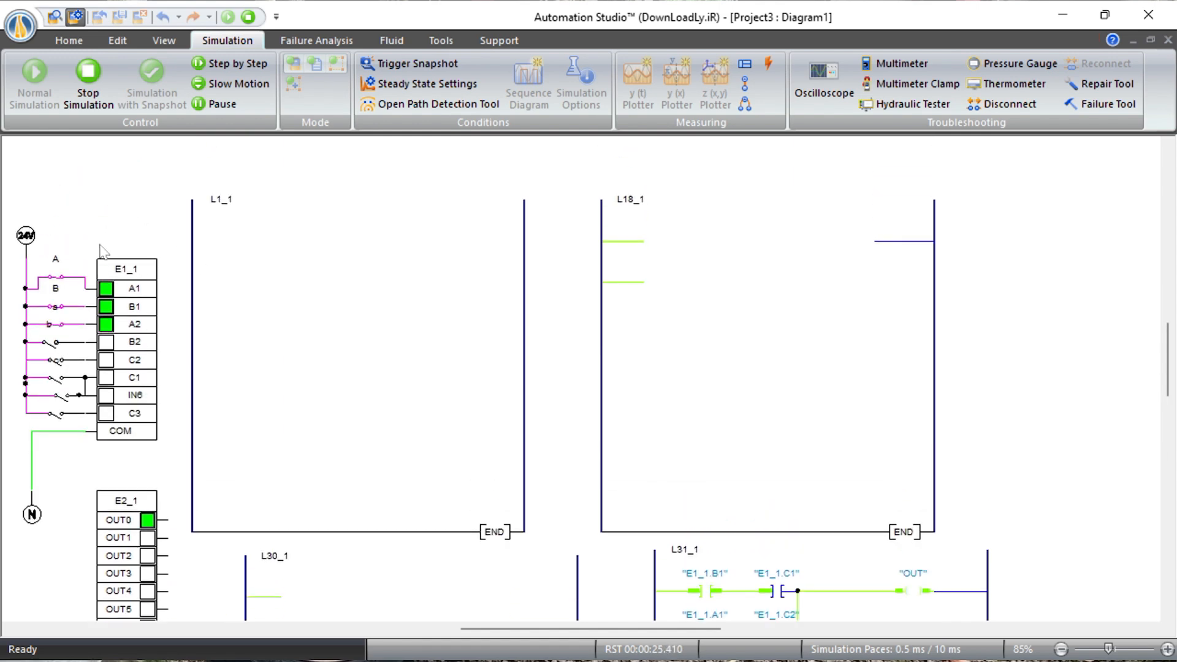
click(58, 285)
scroll(71, 287, down, 3)
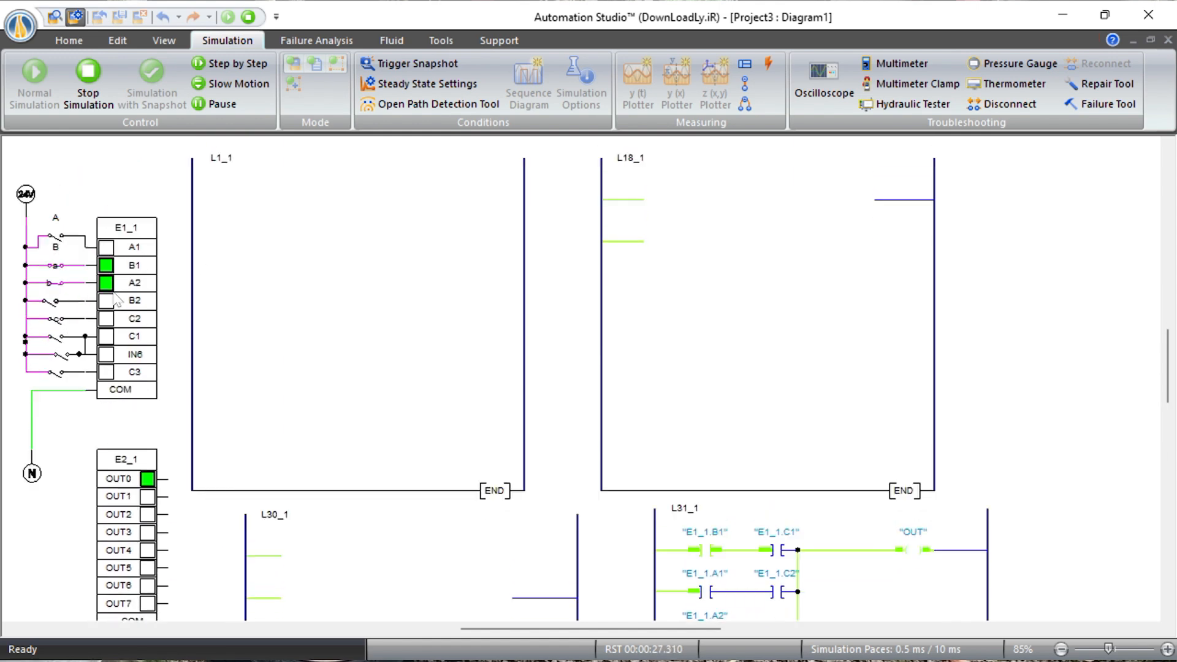
click(56, 252)
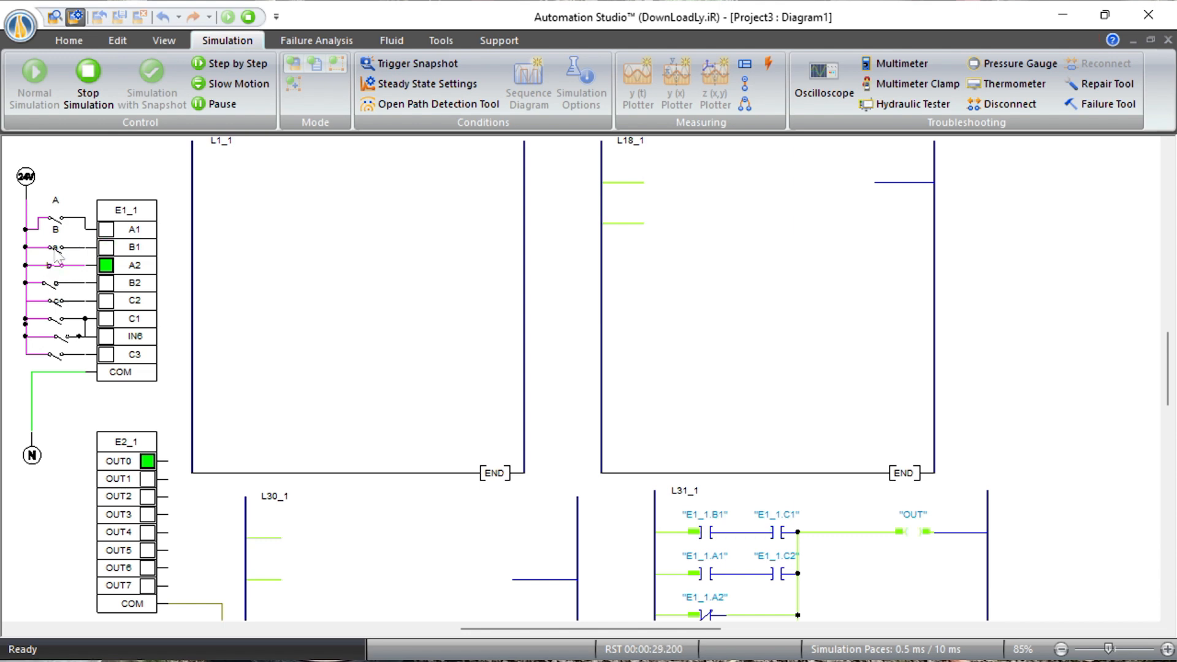
click(55, 265)
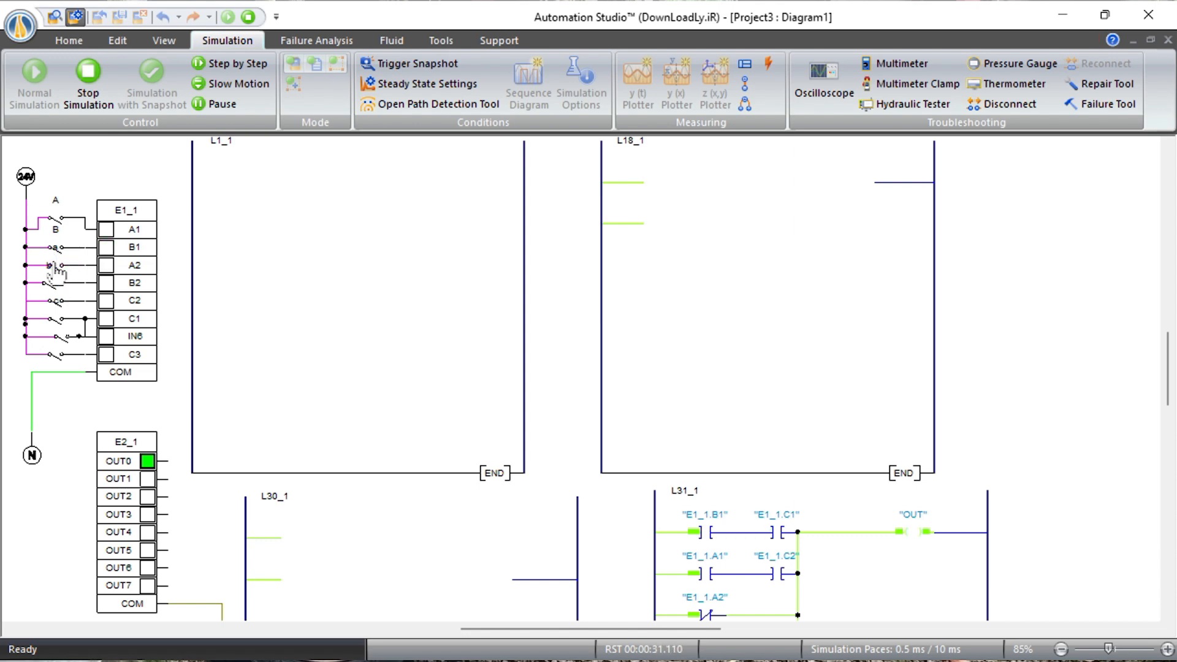
Close the switches on inputs C1 and C3 to test their contacts in ladder L31_1.
click(56, 325)
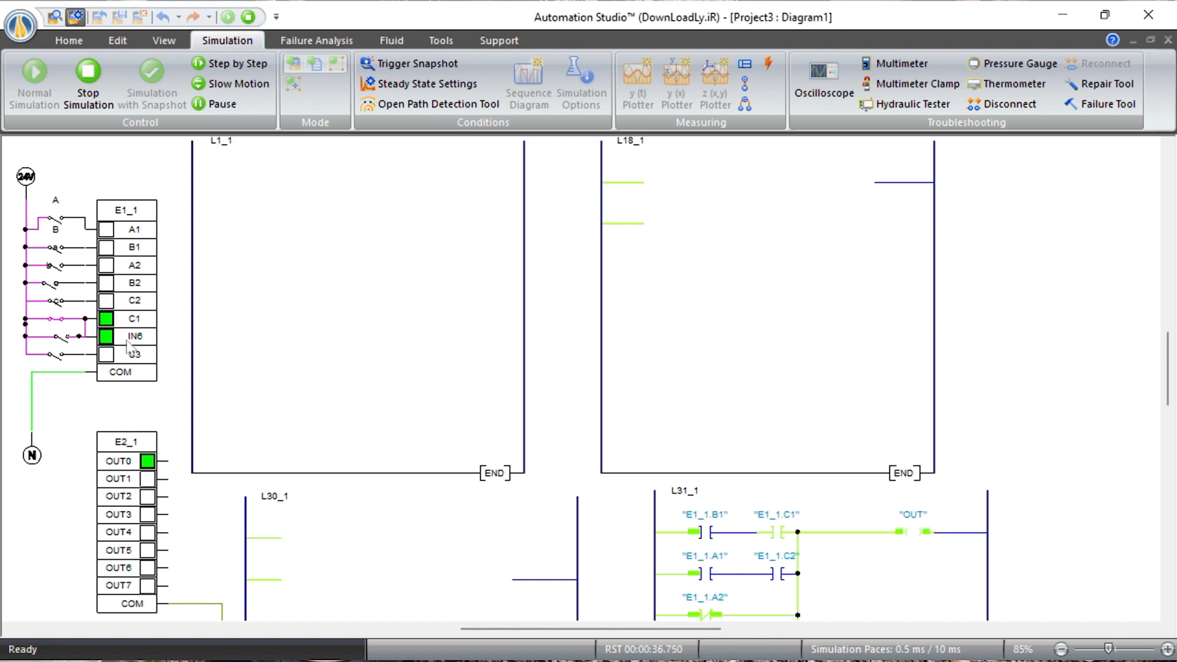
scroll(128, 343, down, 1)
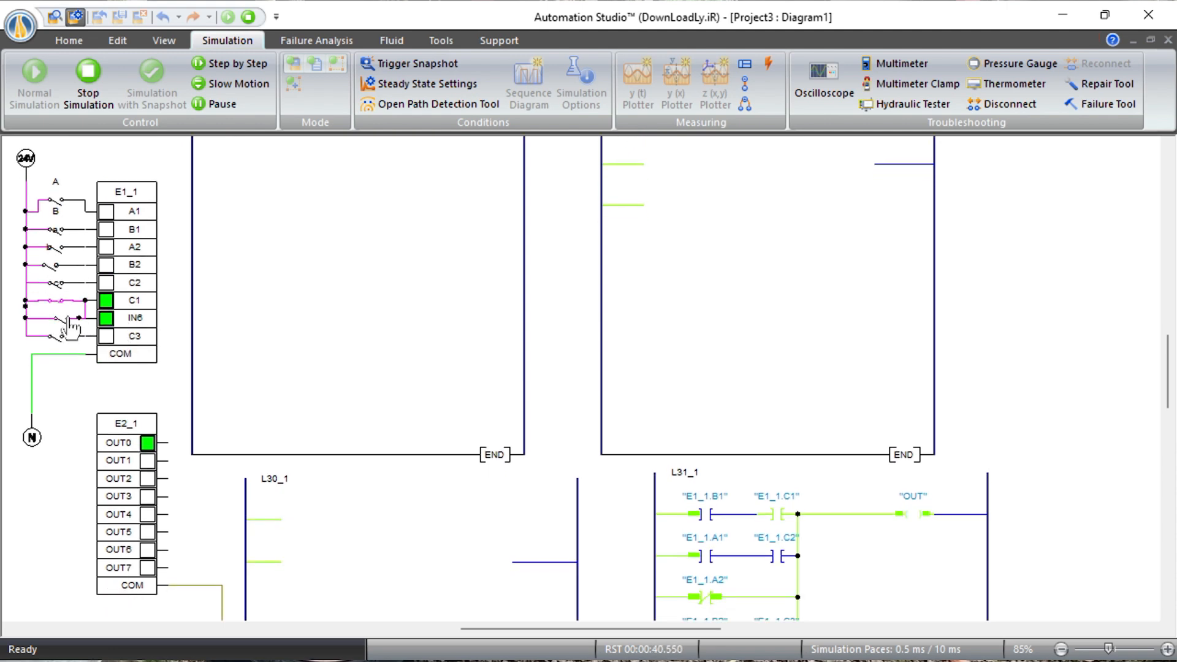
click(61, 336)
scroll(195, 336, down, 3)
scroll(195, 336, up, 3)
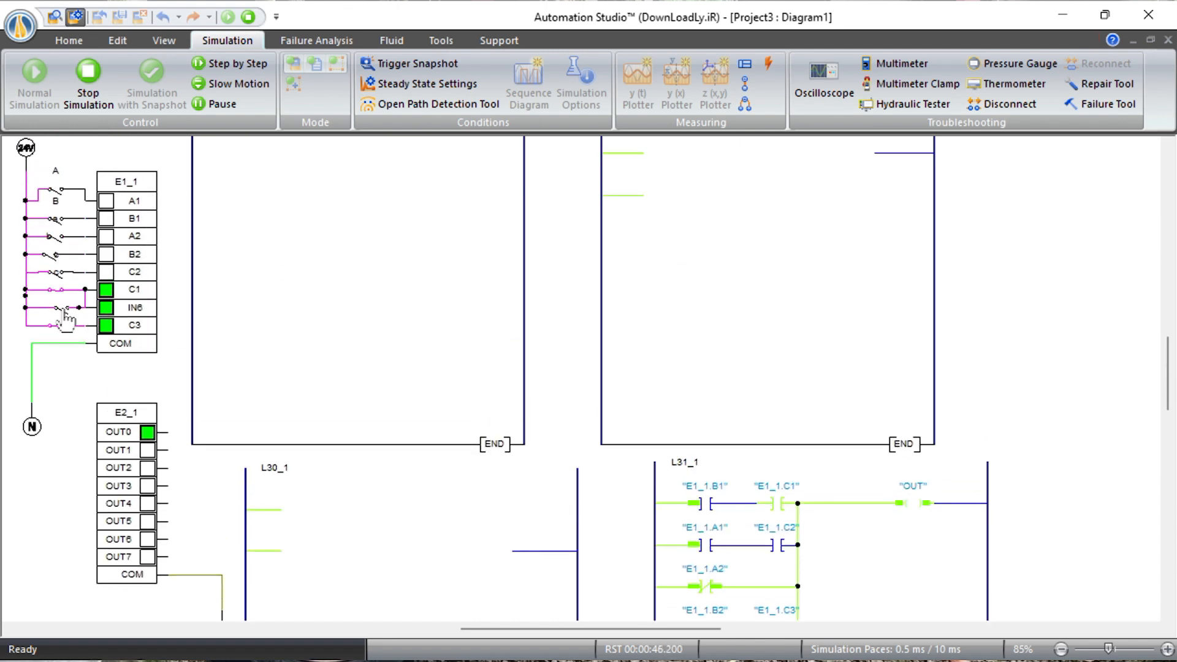
Close the switches on inputs C2, B2 and A2 one after another in ladder L31_1.
click(56, 271)
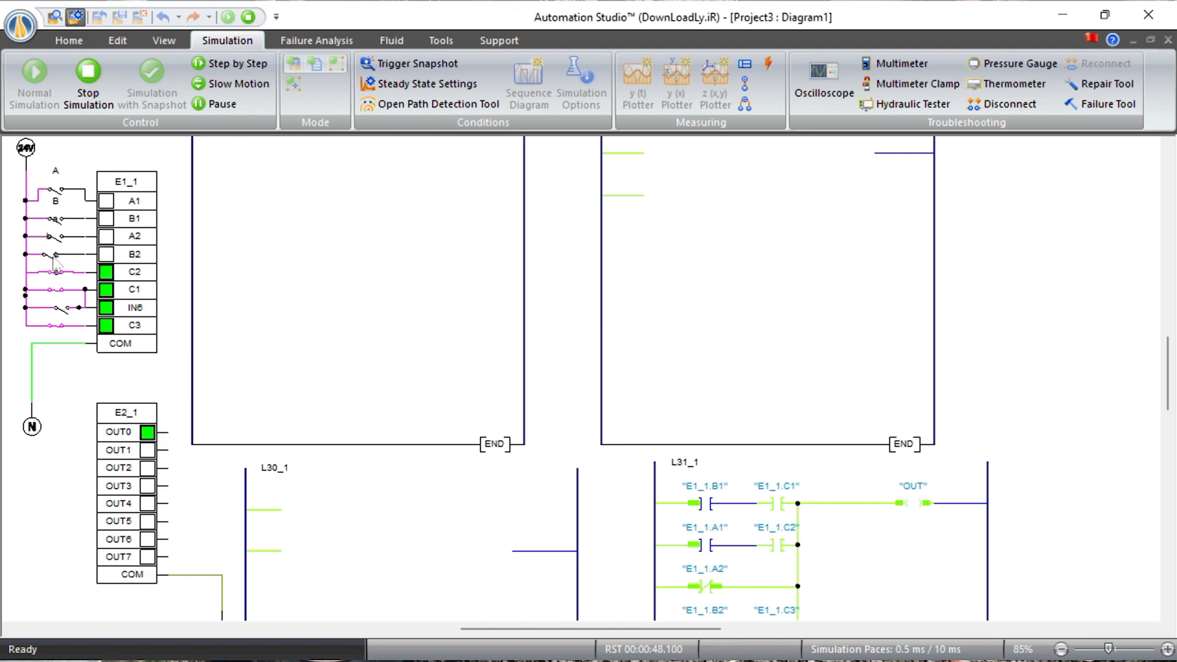
click(55, 254)
click(56, 236)
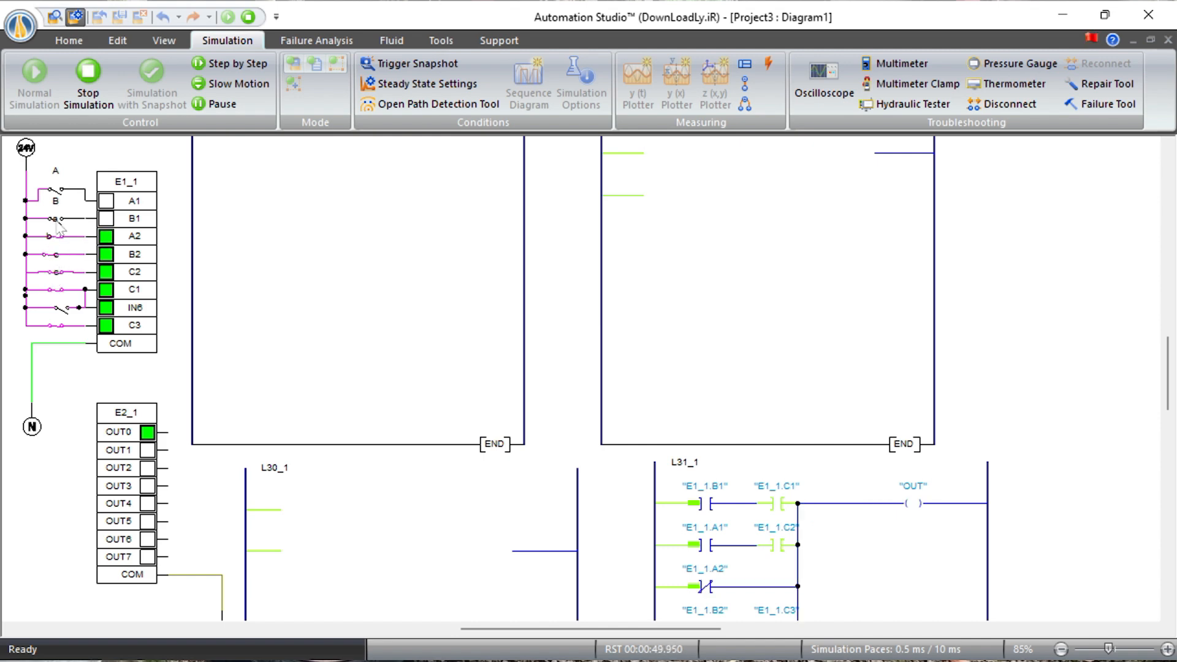
Close and reopen the switch on input B1, and examine all four branches and the OUT coil of ladder L31_1.
click(56, 218)
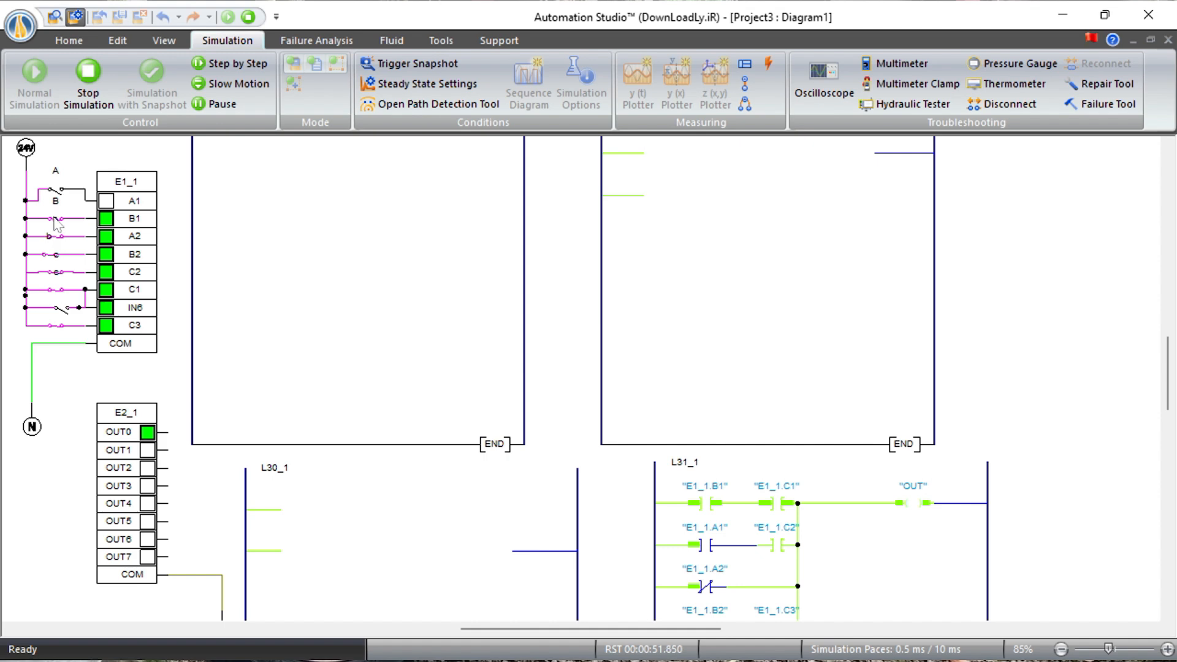
click(59, 224)
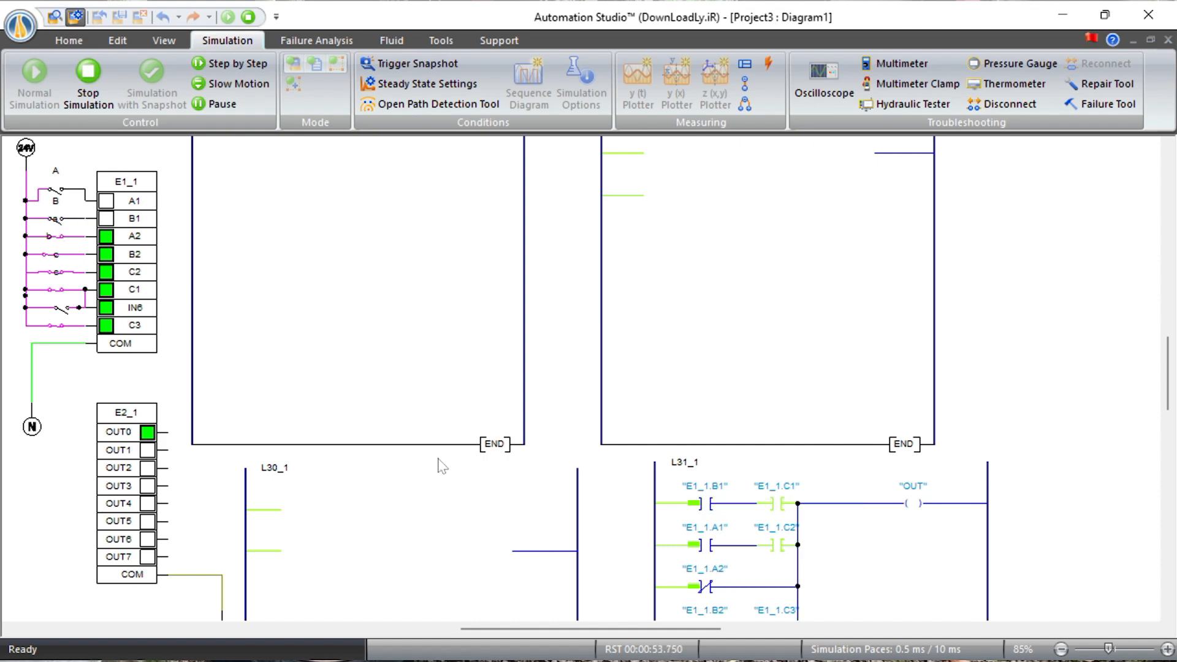
scroll(439, 466, down, 1)
scroll(440, 466, up, 1)
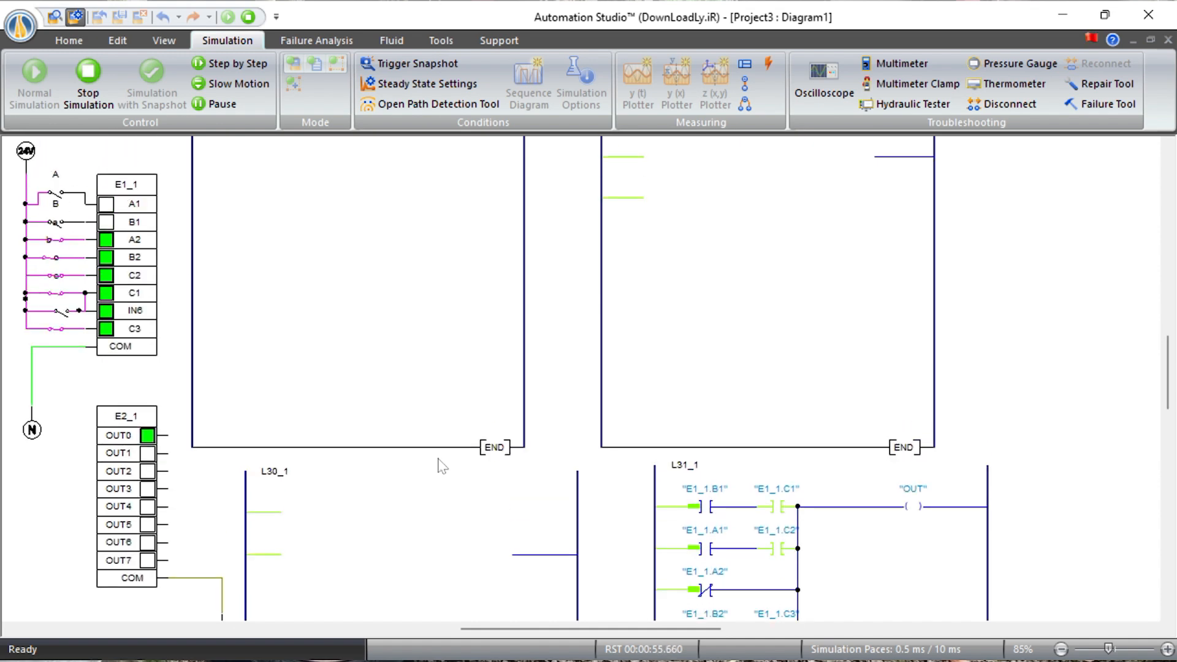
scroll(441, 466, down, 1)
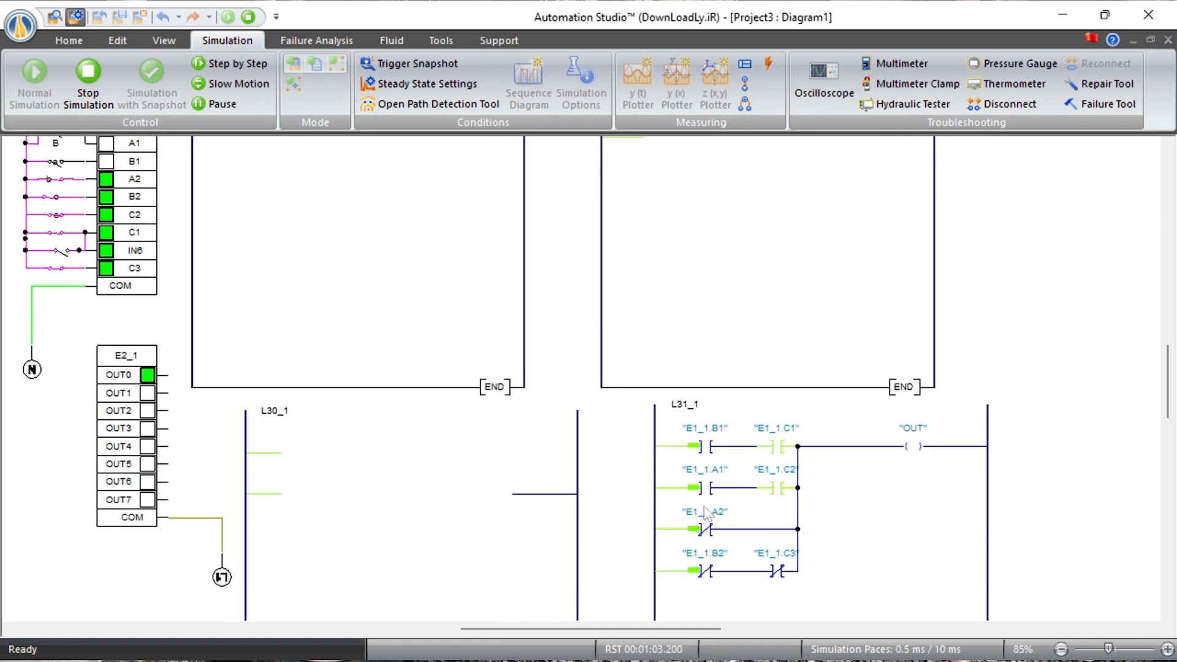
scroll(707, 513, down, 1)
scroll(707, 513, up, 4)
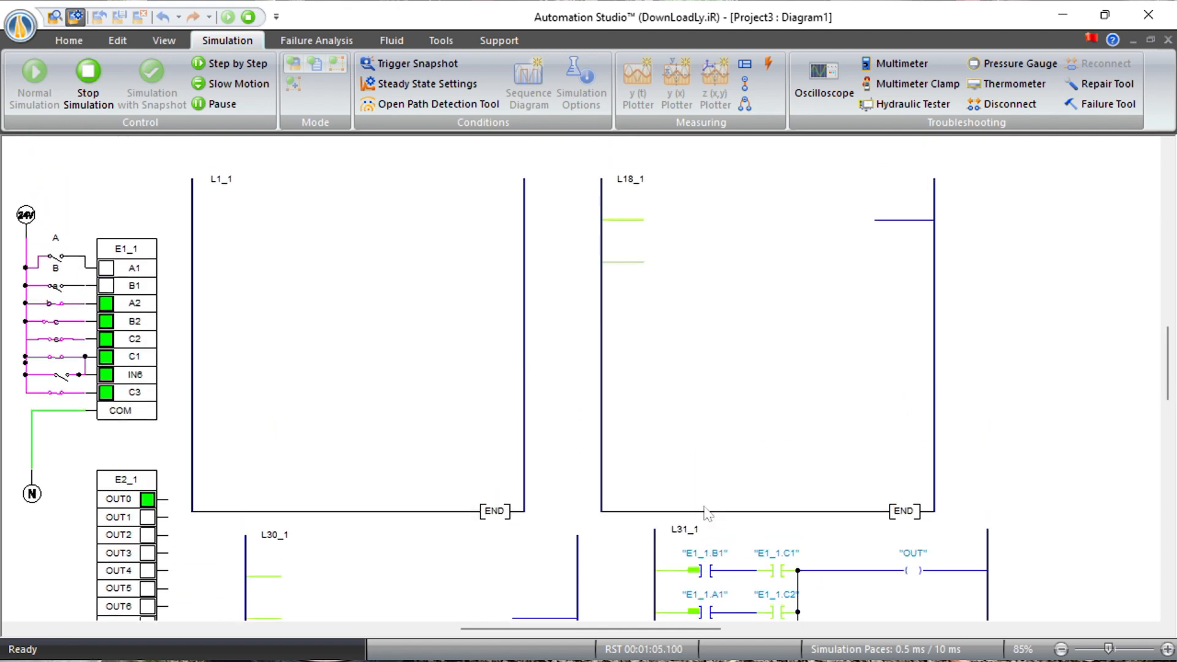
scroll(890, 585, down, 4)
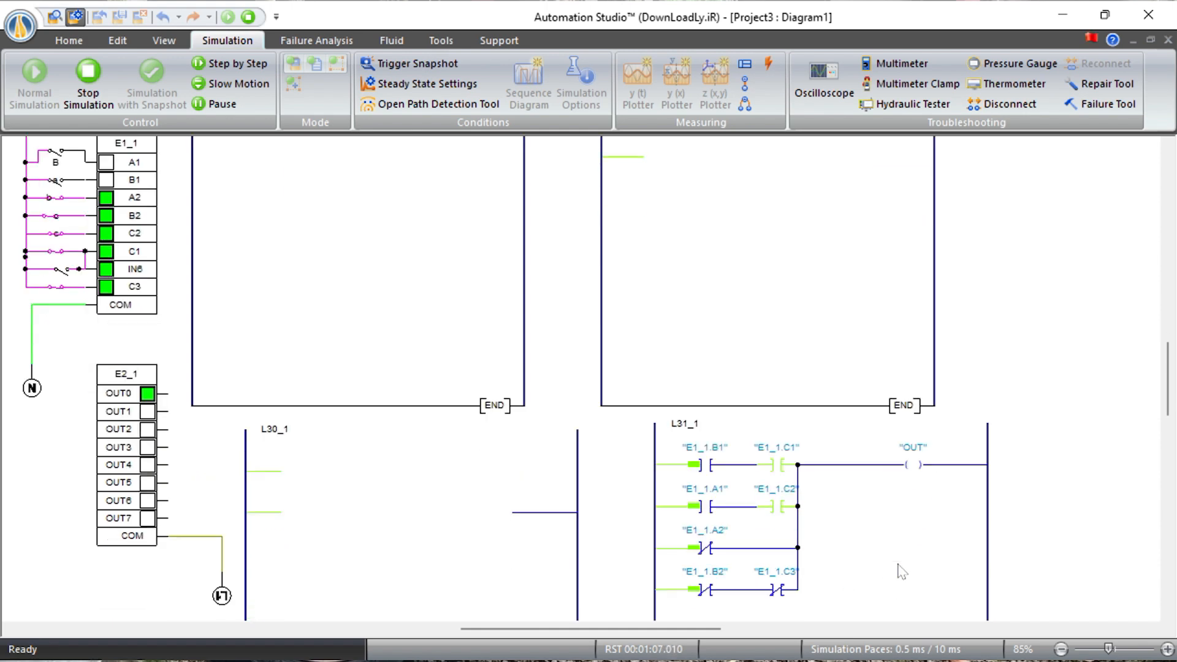
scroll(936, 506, up, 3)
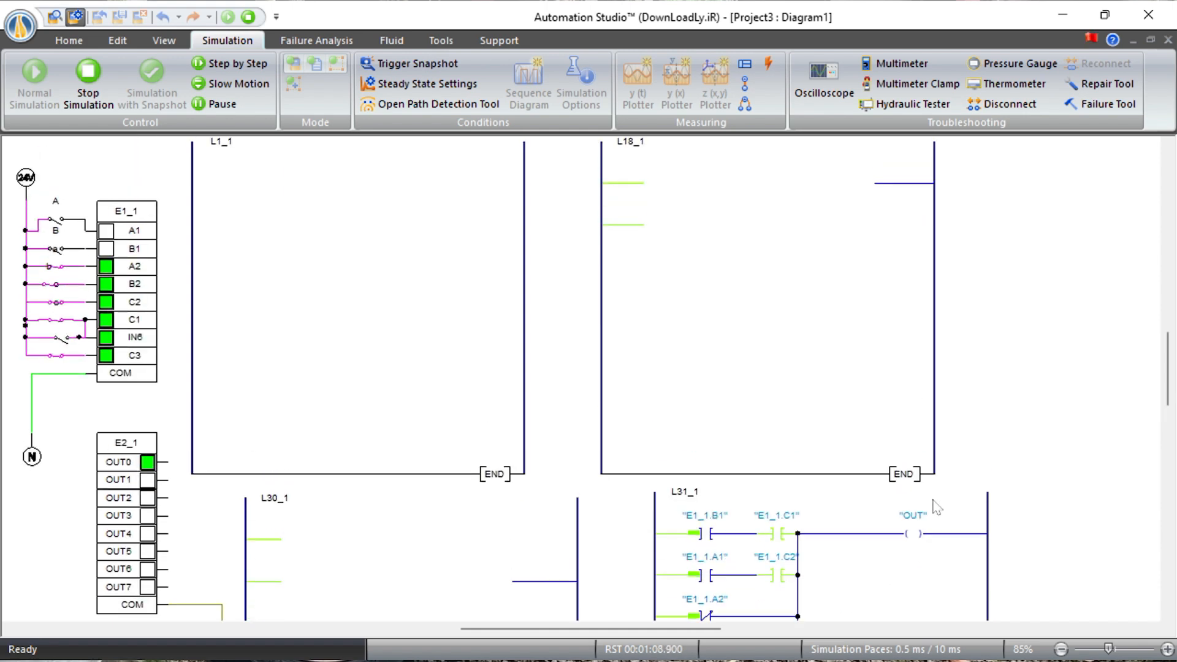
Close the switch on input B1 again and check the B1–C1 branch and OUT coil of ladder L31_1.
click(57, 251)
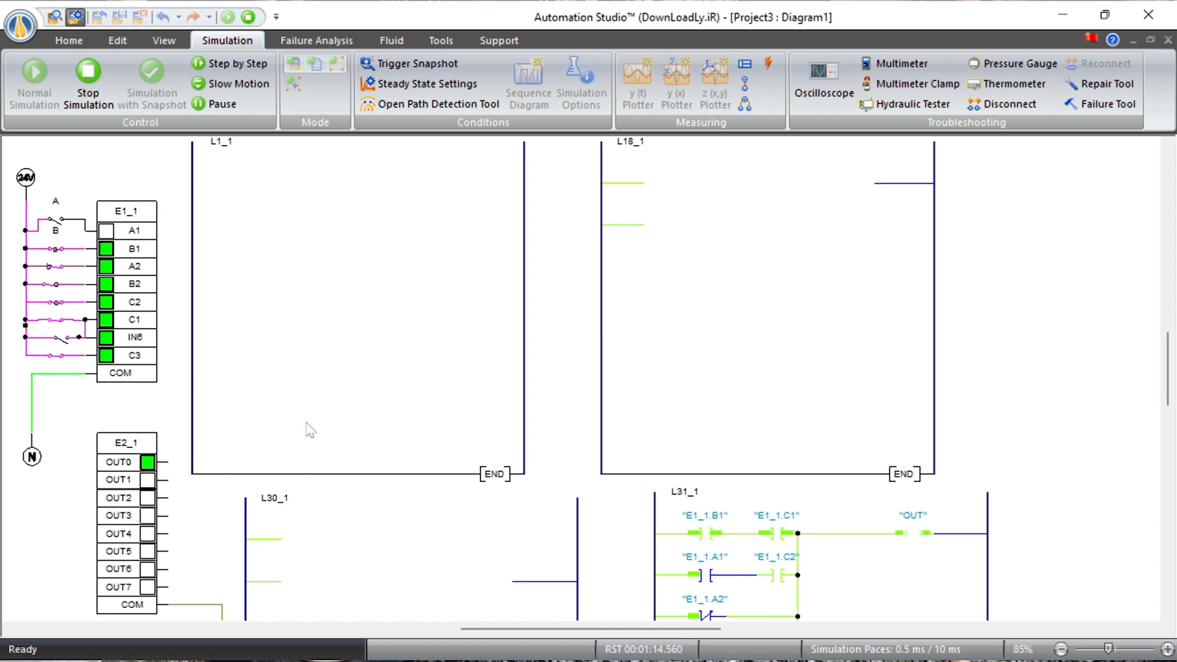
scroll(590, 573, down, 2)
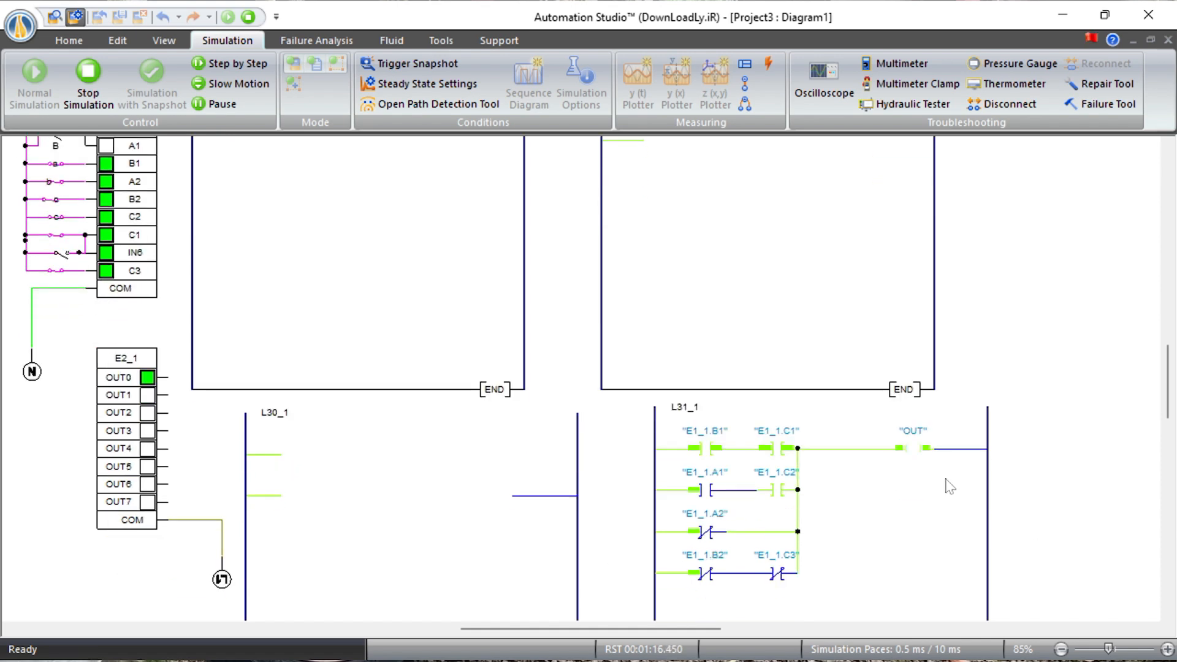
scroll(950, 486, up, 2)
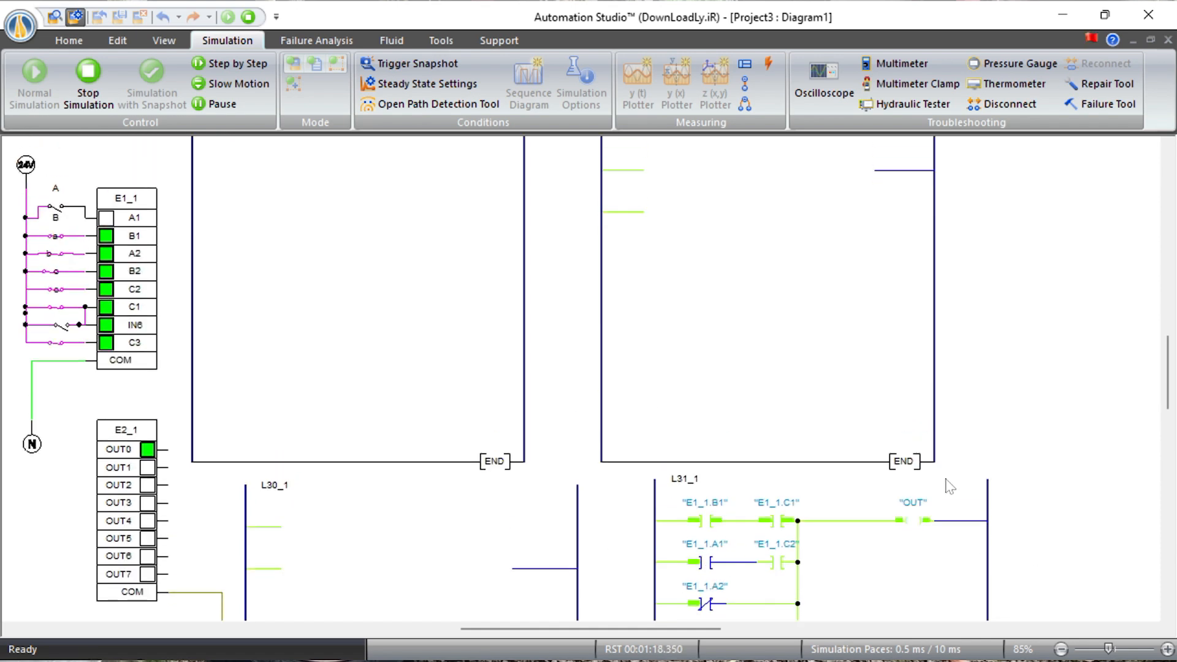
scroll(950, 486, up, 2)
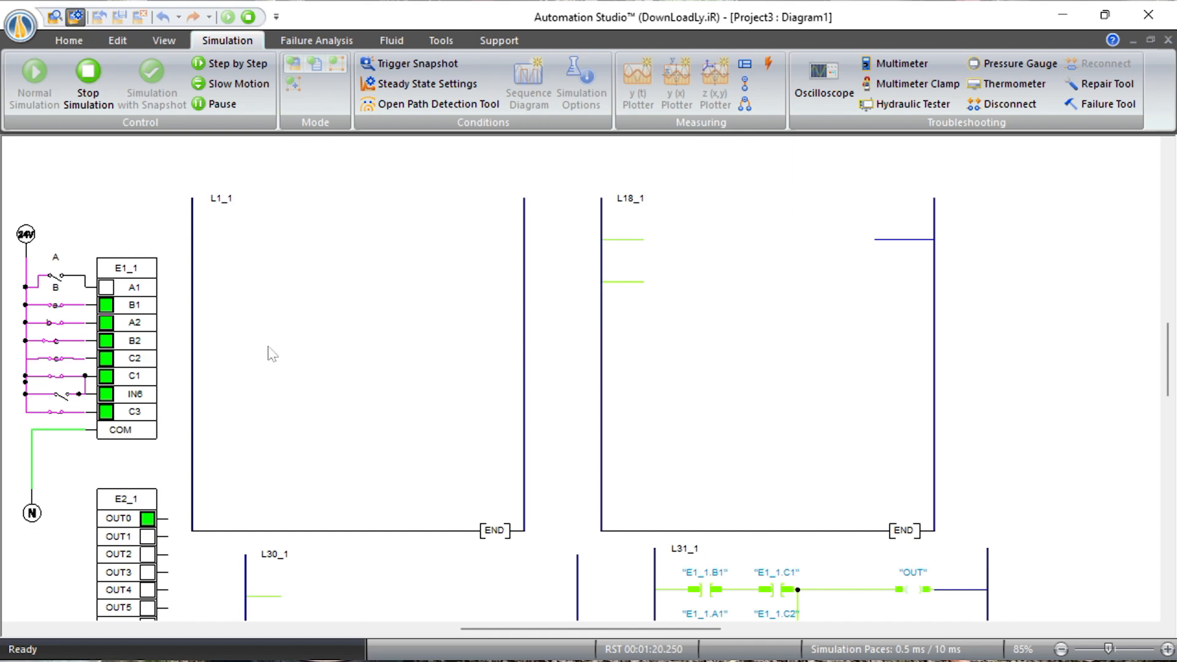
Close the switch on input A1 and open B1 to test the A1–C2 branch driving the OUT coil in ladder L31_1.
click(56, 276)
click(54, 306)
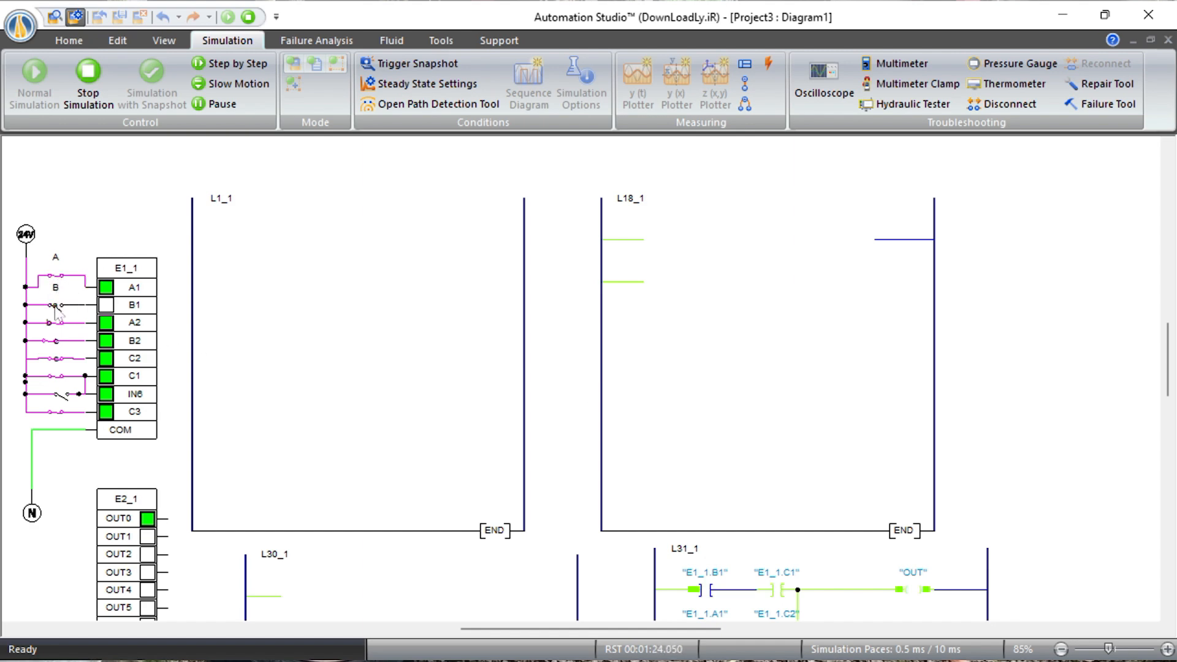
scroll(351, 467, down, 2)
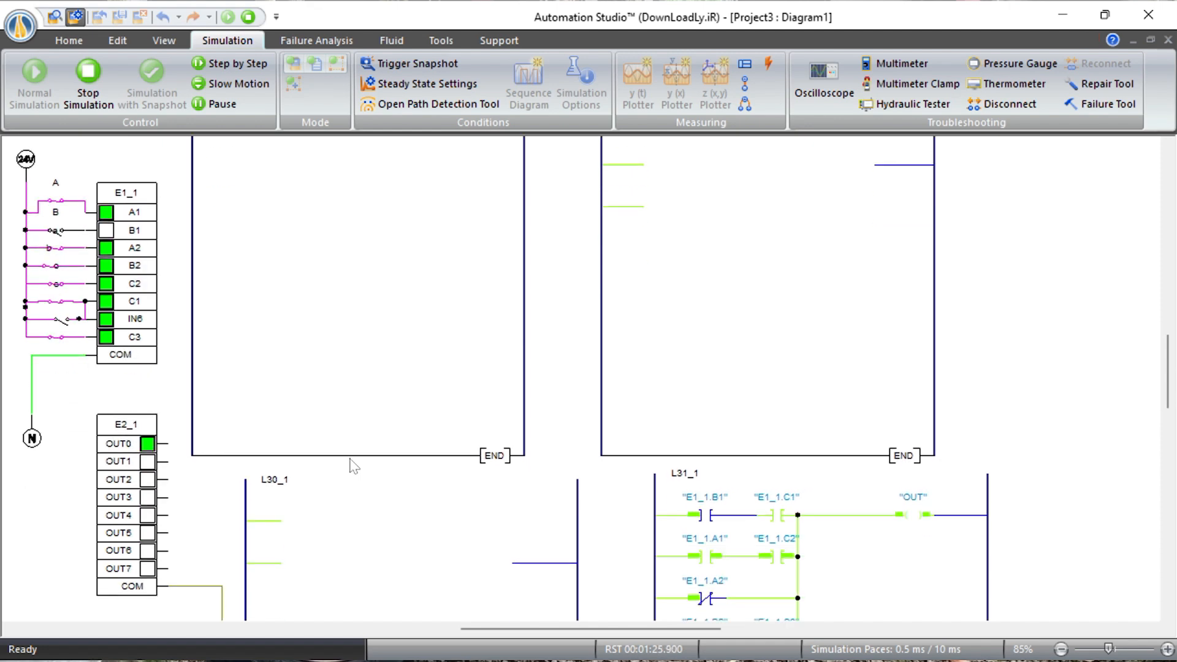
scroll(795, 568, down, 2)
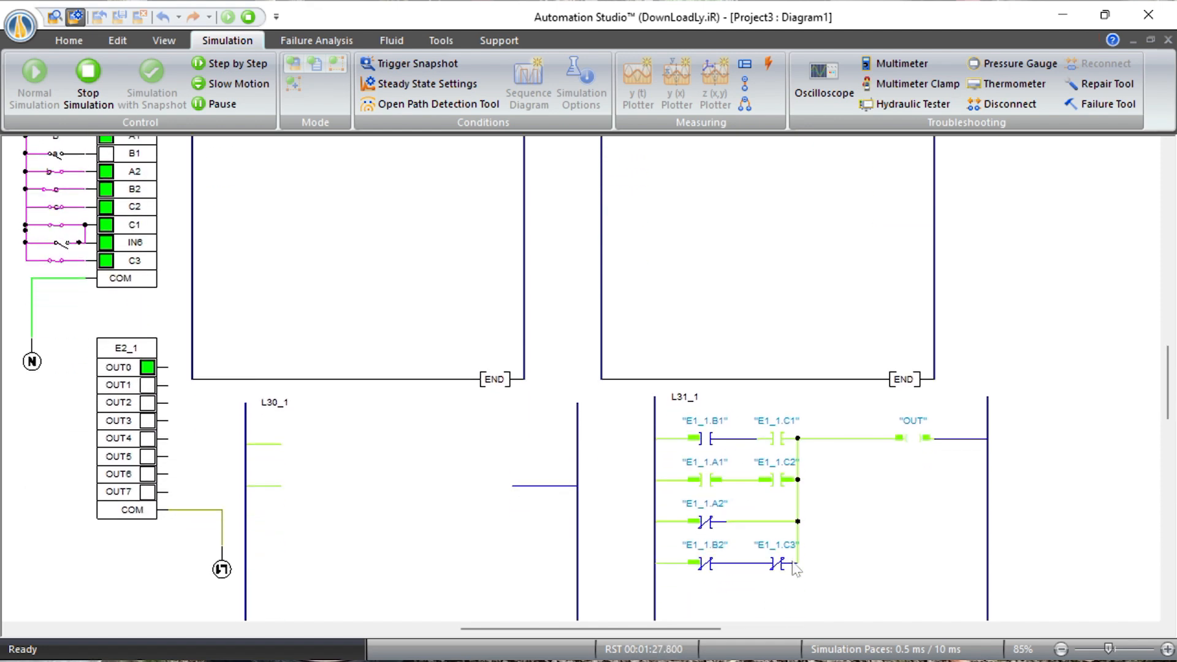
scroll(795, 568, up, 1)
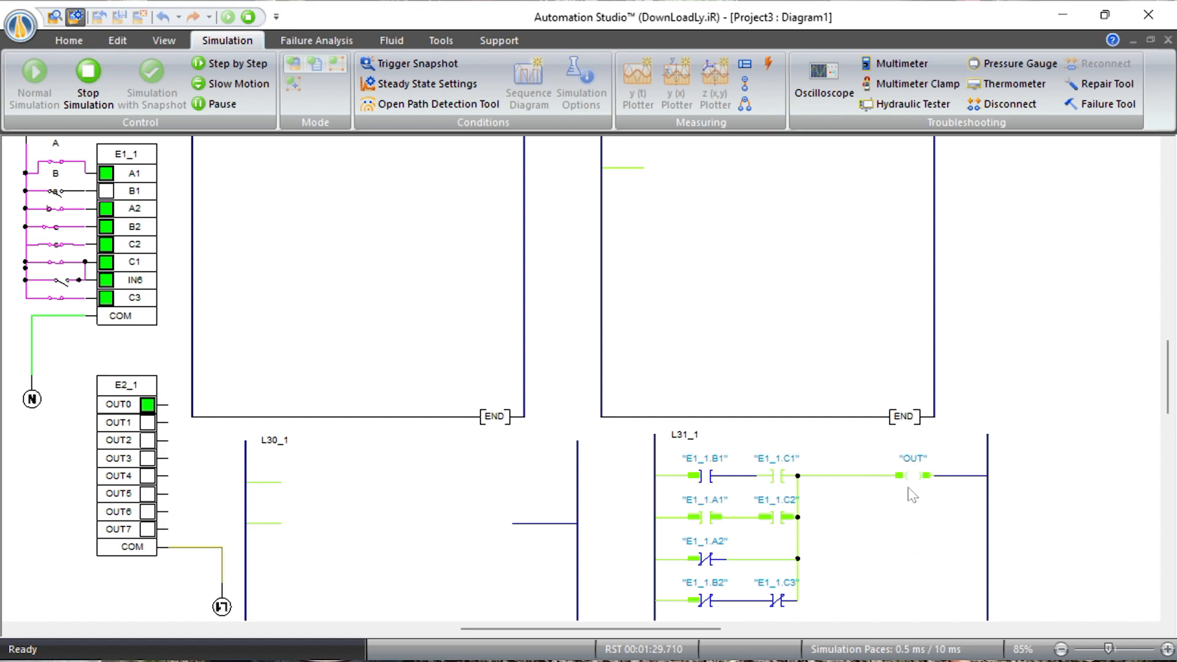
scroll(911, 495, up, 2)
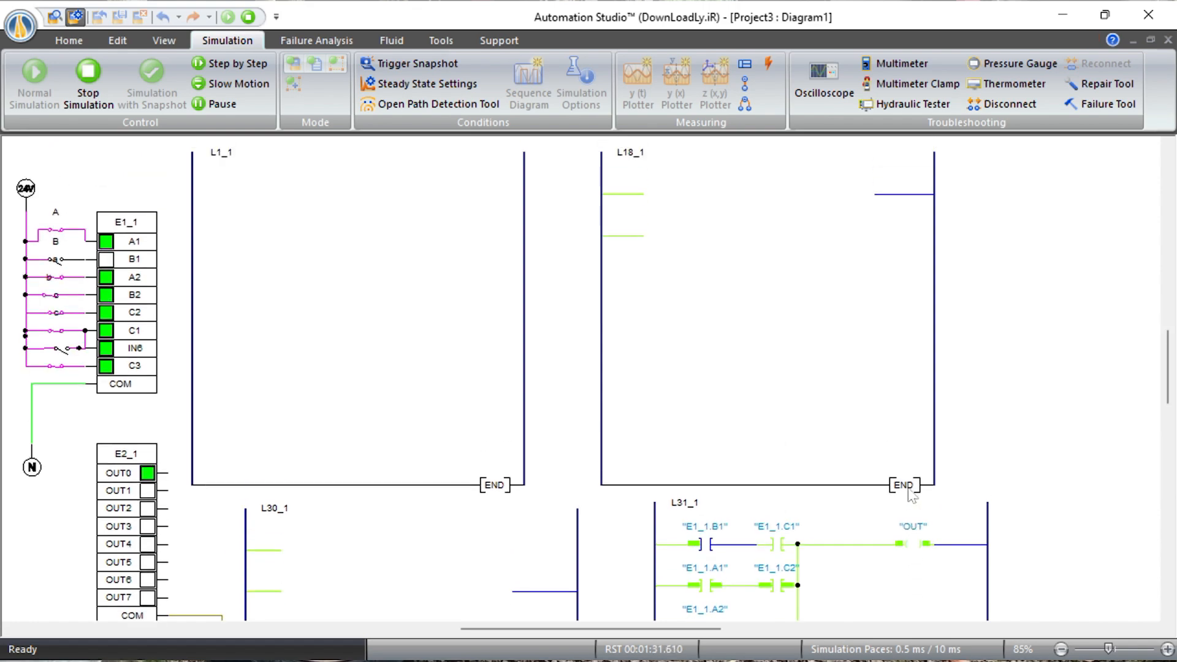
scroll(911, 495, down, 4)
scroll(912, 496, up, 1)
Switch back to the Project3 diagram in Automation Studio from the desktop.
click(778, 640)
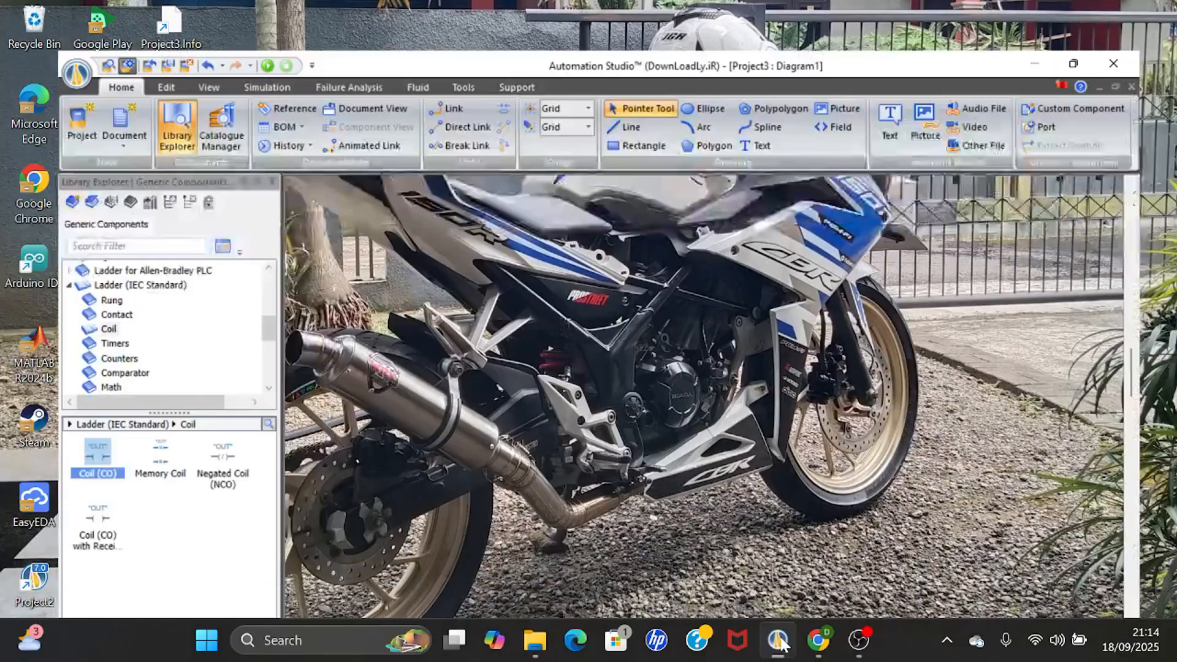